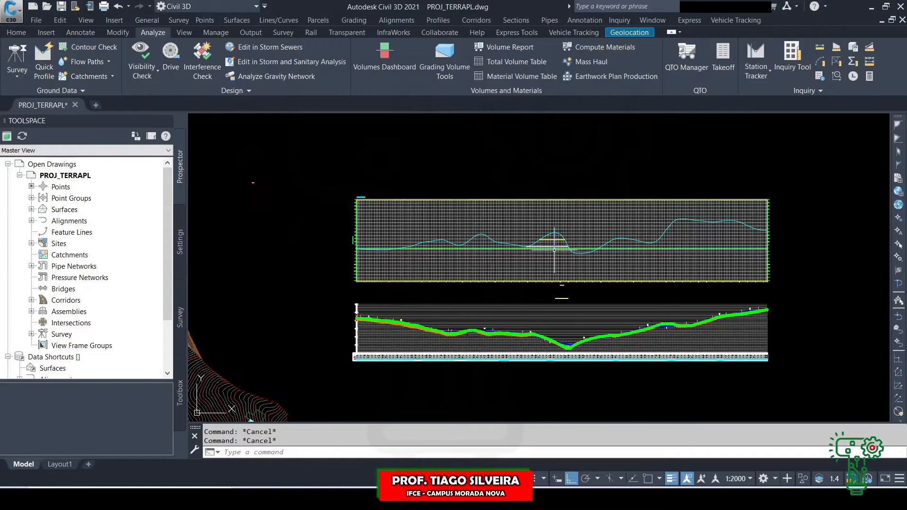
{"action": "scroll", "coordinate": [491, 178], "scroll_direction": "down", "scroll_amount": 4}
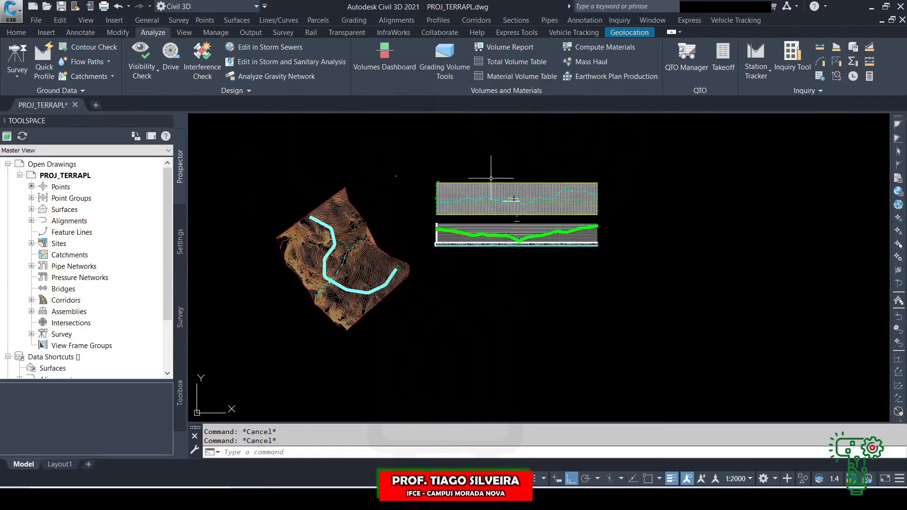
{"action": "scroll", "coordinate": [407, 290], "scroll_direction": "up", "scroll_amount": 4}
{"action": "middle_click_drag", "start_coordinate": [411, 243], "coordinate": [430, 271]}
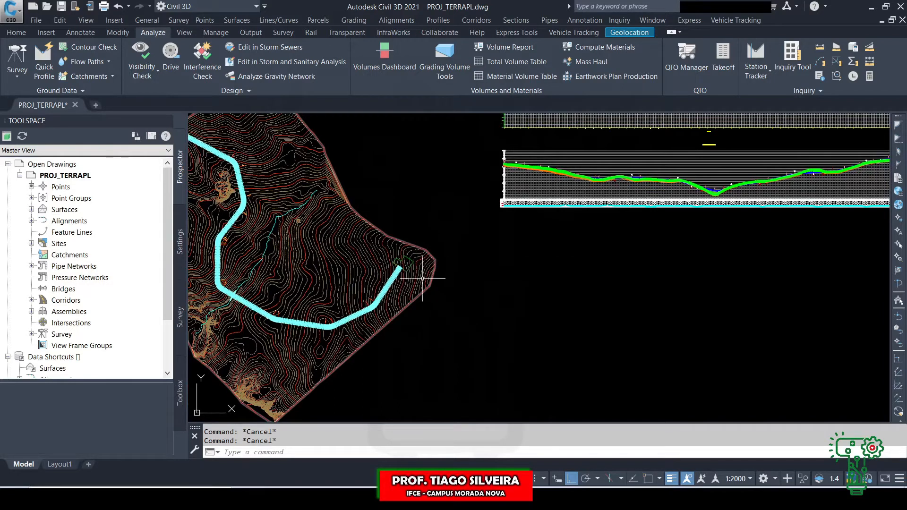
{"action": "middle_click_drag", "start_coordinate": [533, 205], "coordinate": [518, 224]}
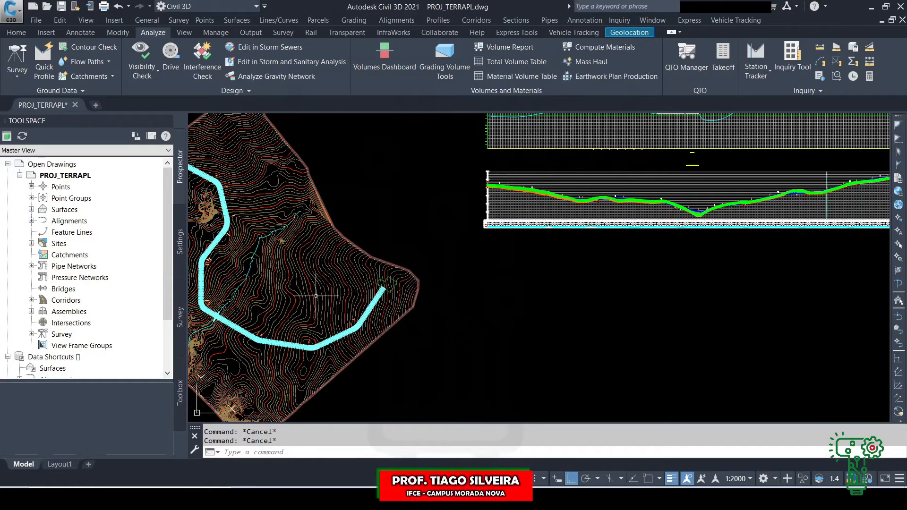
{"action": "left_click", "coordinate": [19, 33]}
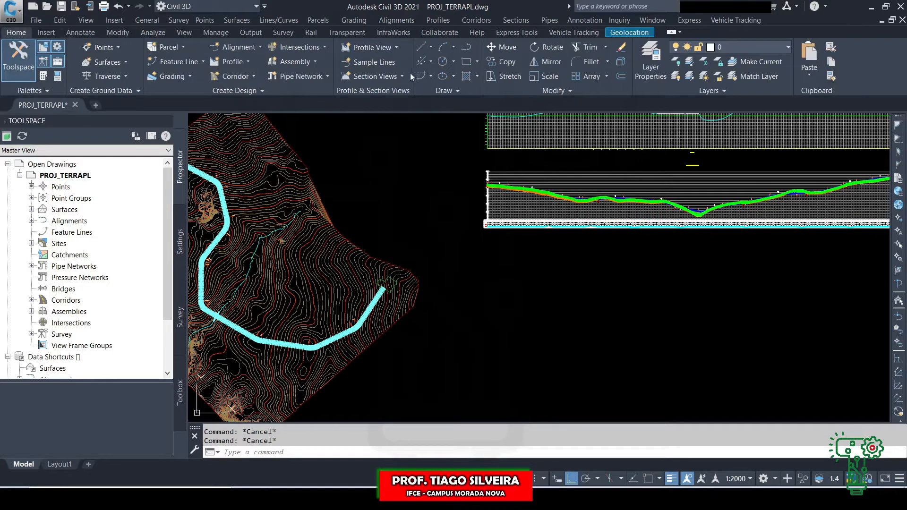
{"action": "left_click", "coordinate": [386, 78]}
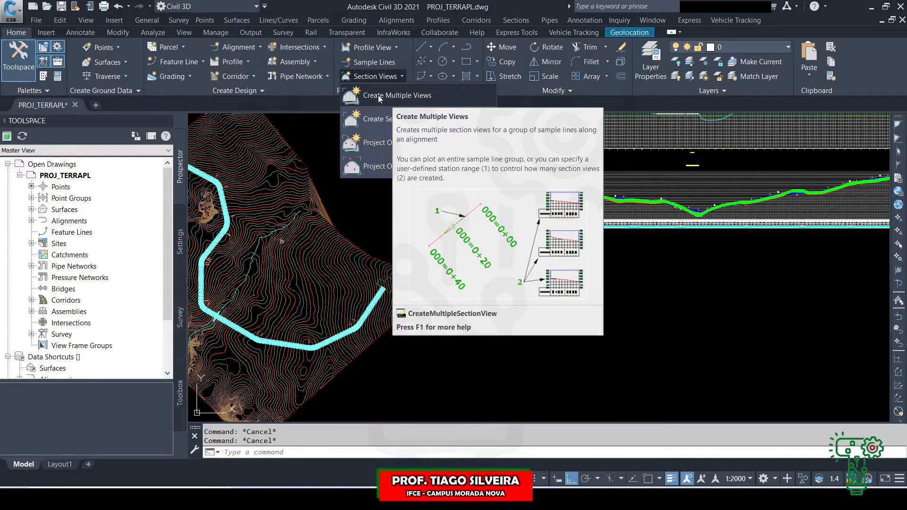
{"action": "left_click", "coordinate": [381, 92]}
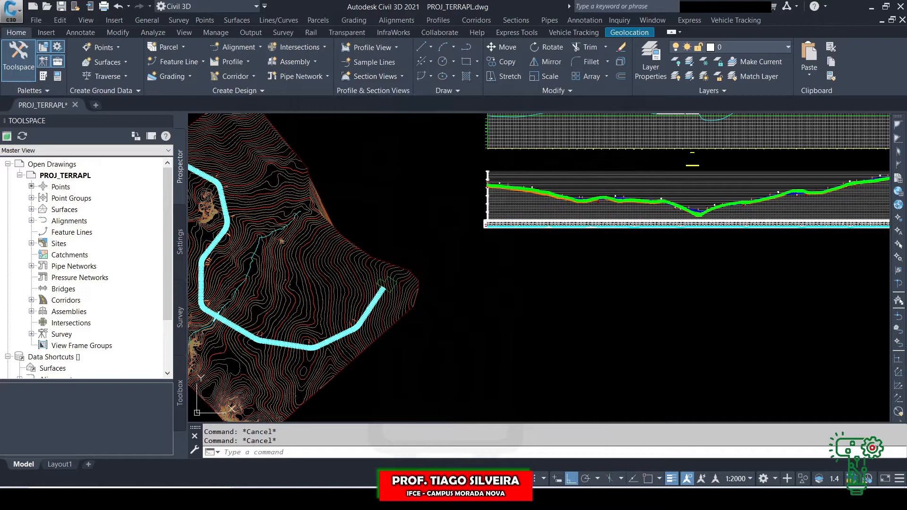
Step: Examine the station numbers and cut and fill stretches along the profile view to choose a station range for the cross sections
{"action": "scroll", "coordinate": [576, 217], "scroll_direction": "up", "scroll_amount": 5}
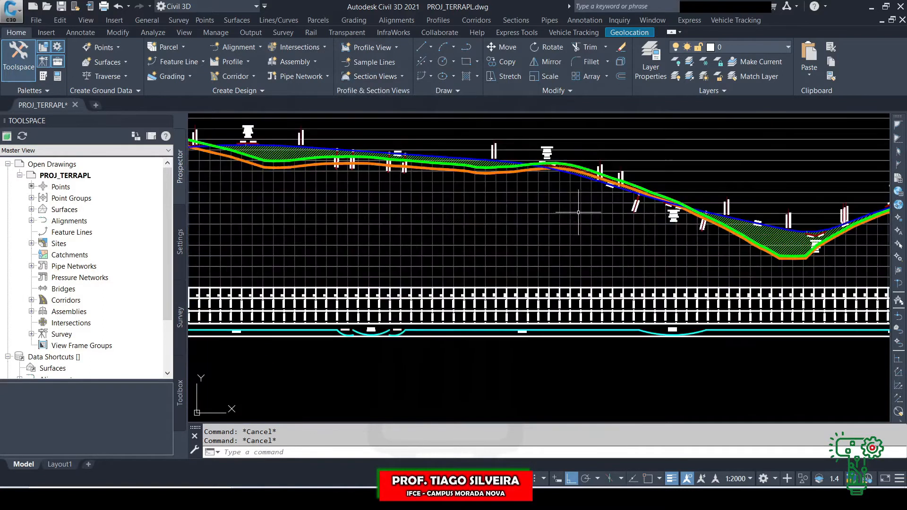
{"action": "scroll", "coordinate": [588, 165], "scroll_direction": "up", "scroll_amount": 2}
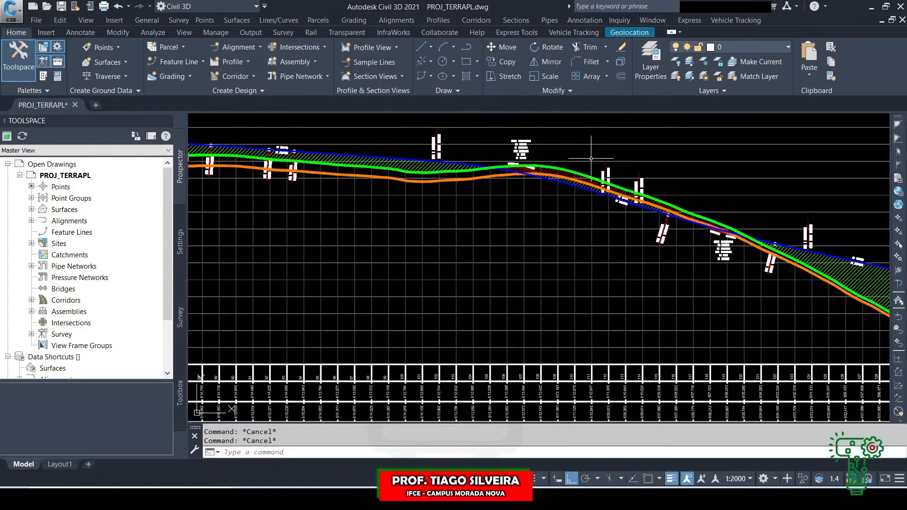
{"action": "scroll", "coordinate": [501, 373], "scroll_direction": "up", "scroll_amount": 4}
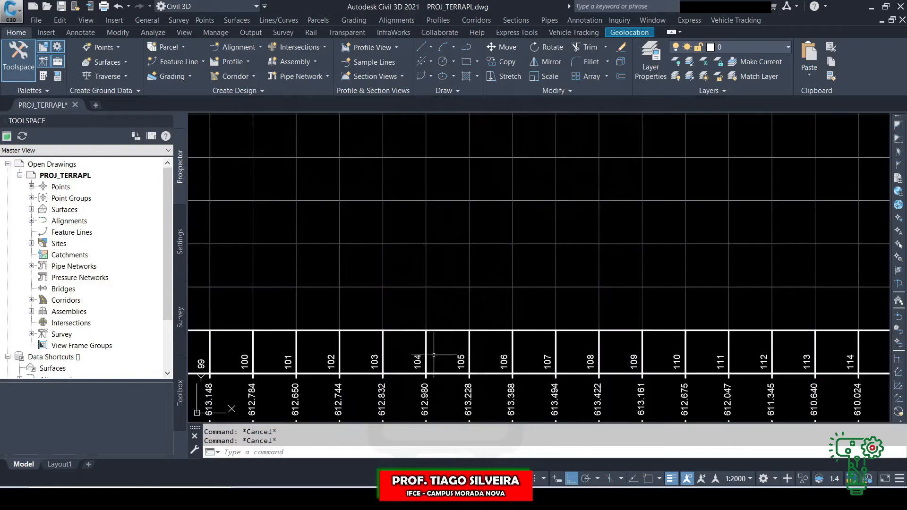
{"action": "scroll", "coordinate": [330, 374], "scroll_direction": "down", "scroll_amount": 5}
{"action": "scroll", "coordinate": [528, 345], "scroll_direction": "up", "scroll_amount": 5}
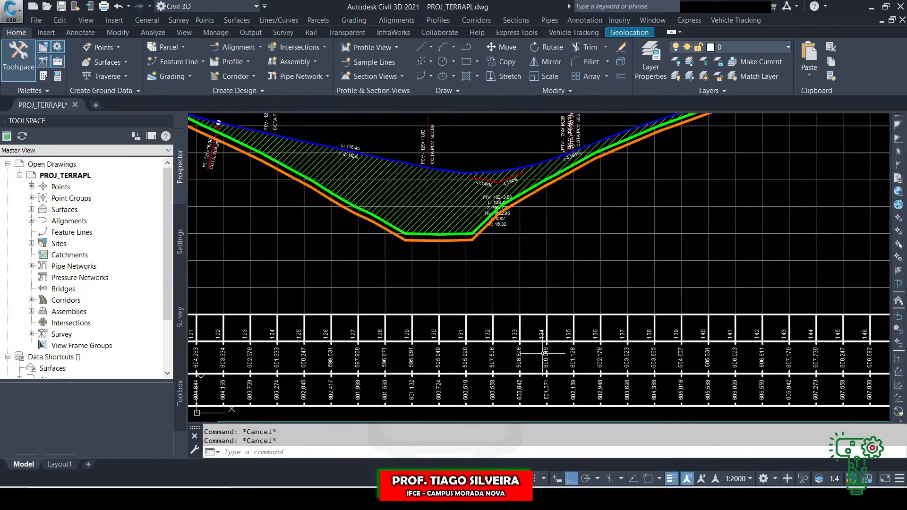
{"action": "scroll", "coordinate": [494, 336], "scroll_direction": "down", "scroll_amount": 2}
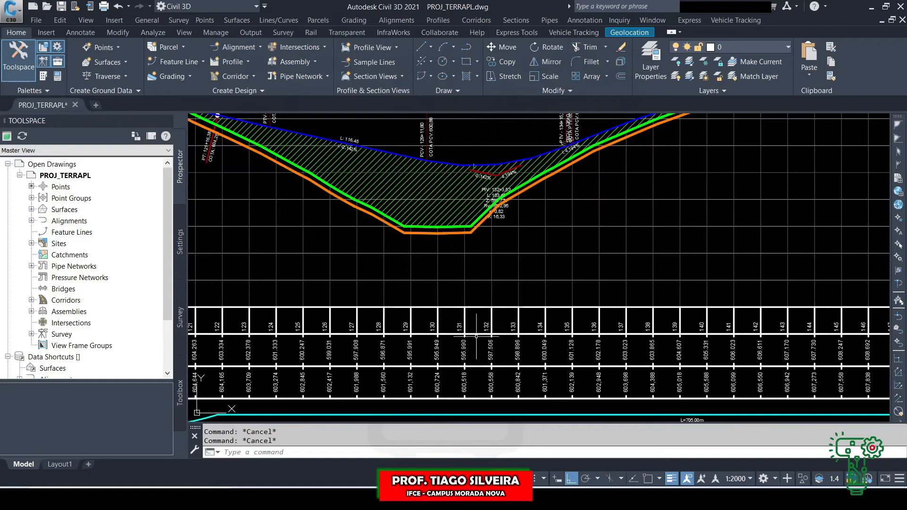
{"action": "scroll", "coordinate": [553, 242], "scroll_direction": "down", "scroll_amount": 3}
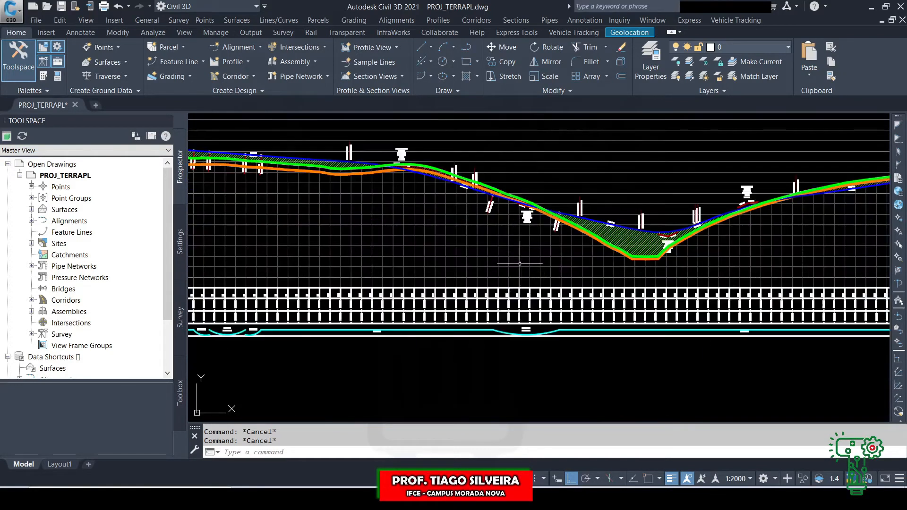
{"action": "scroll", "coordinate": [553, 243], "scroll_direction": "down", "scroll_amount": 4}
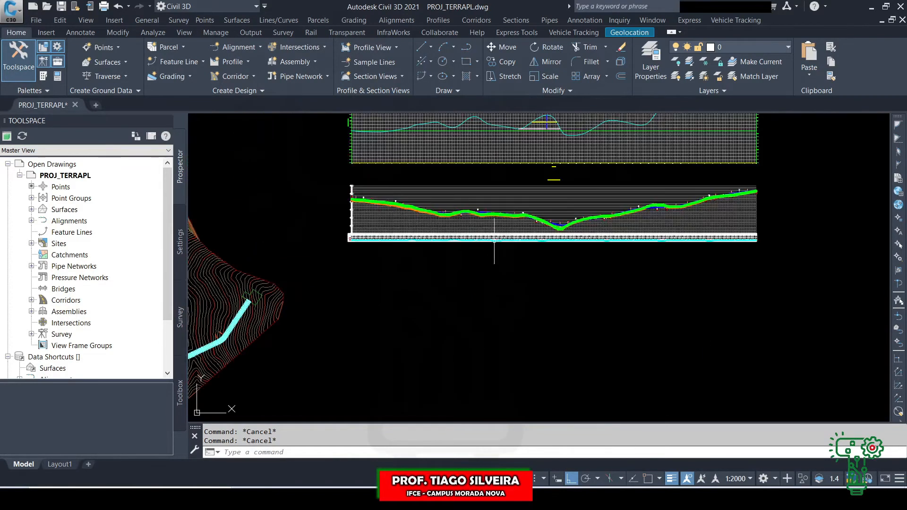
Step: Start creating multiple section views for the alignment ALINHAMENTO with the sample line group SECOES
{"action": "left_click", "coordinate": [375, 77]}
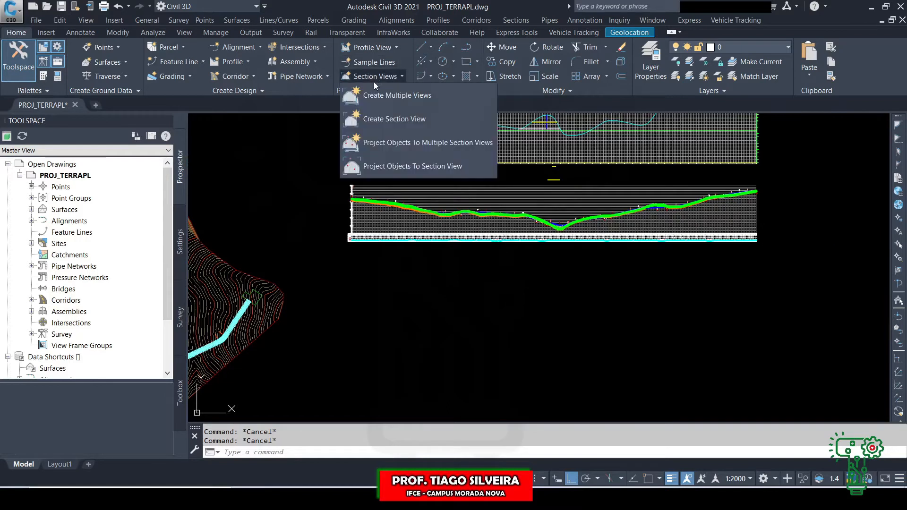
{"action": "left_click", "coordinate": [373, 96]}
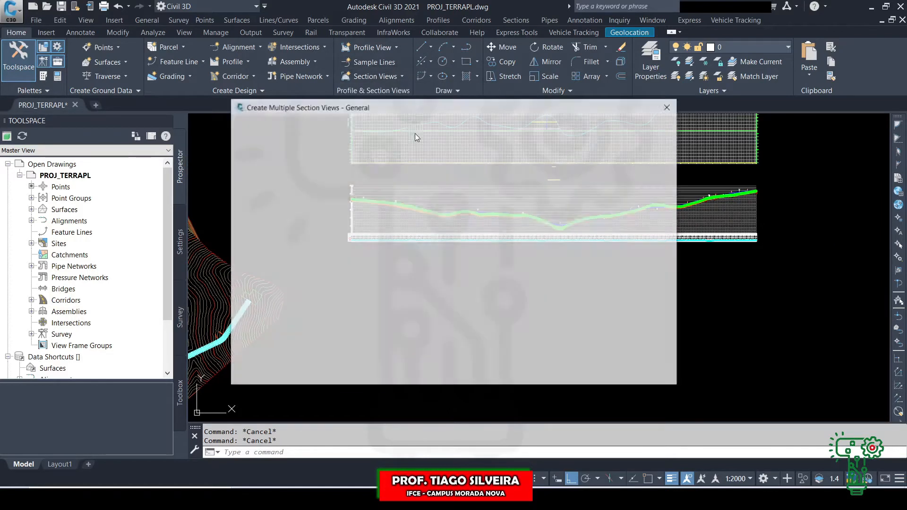
{"action": "left_click", "coordinate": [394, 134]}
{"action": "left_click", "coordinate": [392, 143]}
{"action": "left_click", "coordinate": [572, 135]}
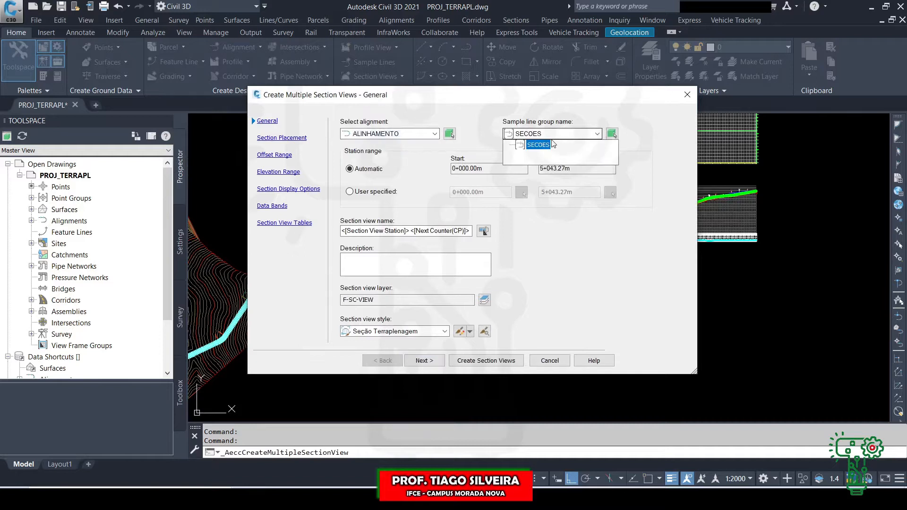
{"action": "left_click", "coordinate": [525, 142]}
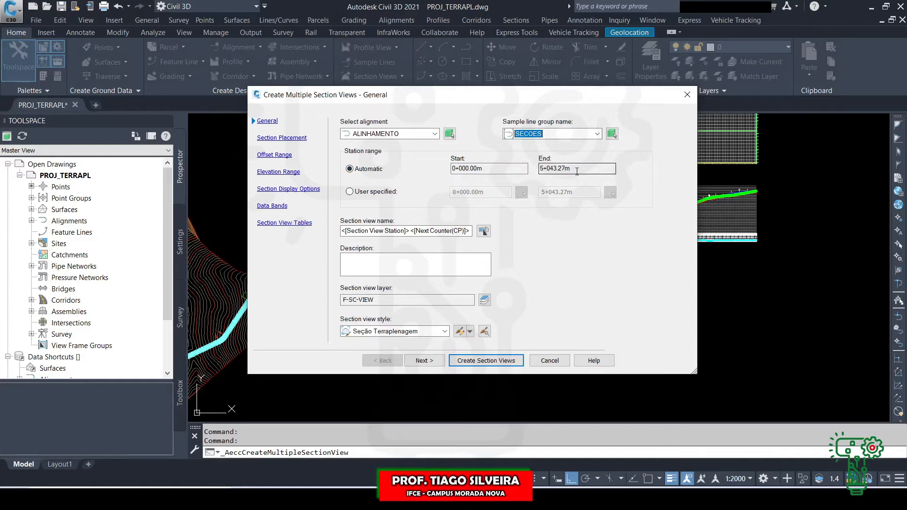
Step: Set a user-specified station range from 2+000.00 m to 2+600.00 m for the section views
{"action": "left_click", "coordinate": [368, 194]}
{"action": "double_click", "coordinate": [496, 189]}
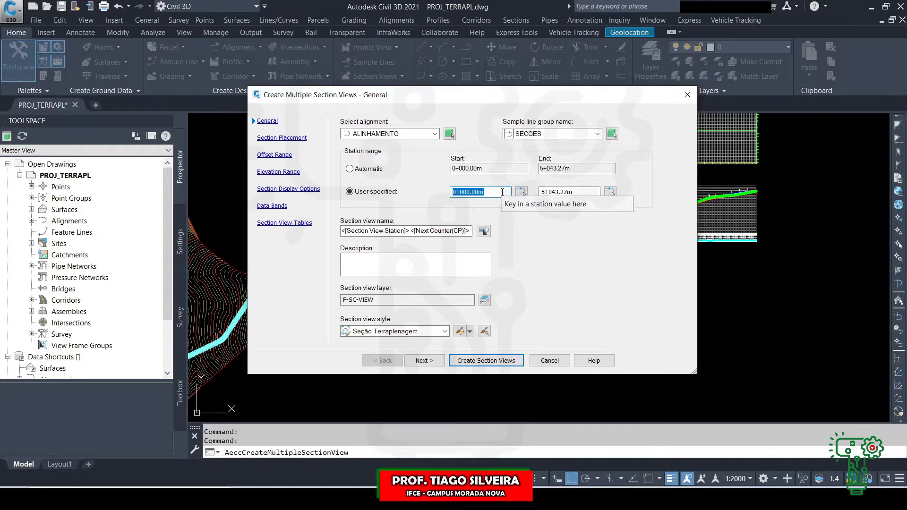
{"action": "type", "text": "2000"}
{"action": "left_click", "coordinate": [595, 191]}
{"action": "double_click", "coordinate": [595, 191]}
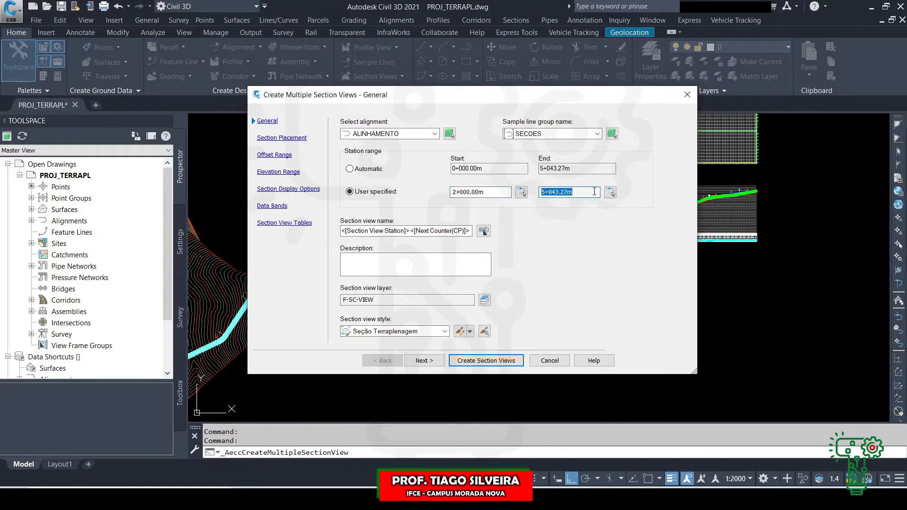
{"action": "type", "text": "130"}
{"action": "key", "text": "BackSpace"}
{"action": "key", "text": "BackSpace"}
{"action": "type", "text": "26"}
{"action": "left_click", "coordinate": [501, 192]}
Step: Review the available section view styles and the settings of the Seção Terraplenagem style, leaving them unmodified
{"action": "left_click", "coordinate": [405, 333]}
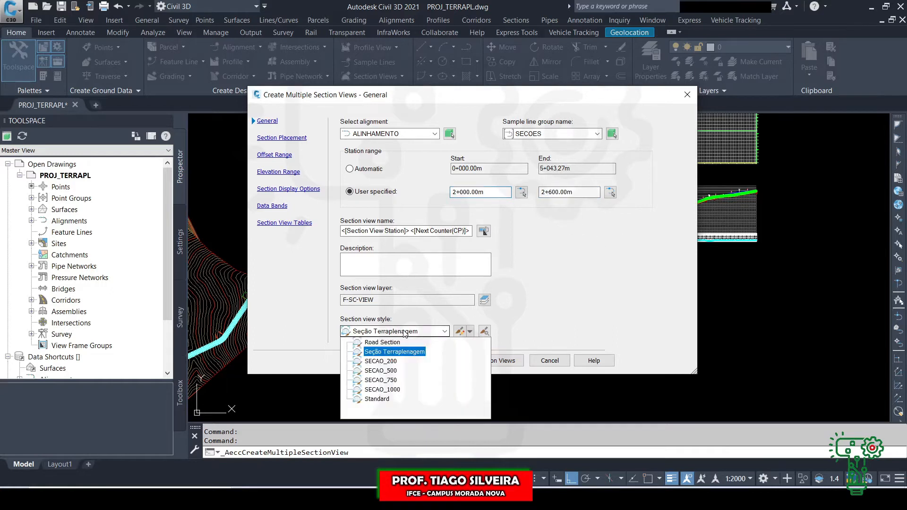
{"action": "left_click", "coordinate": [405, 332]}
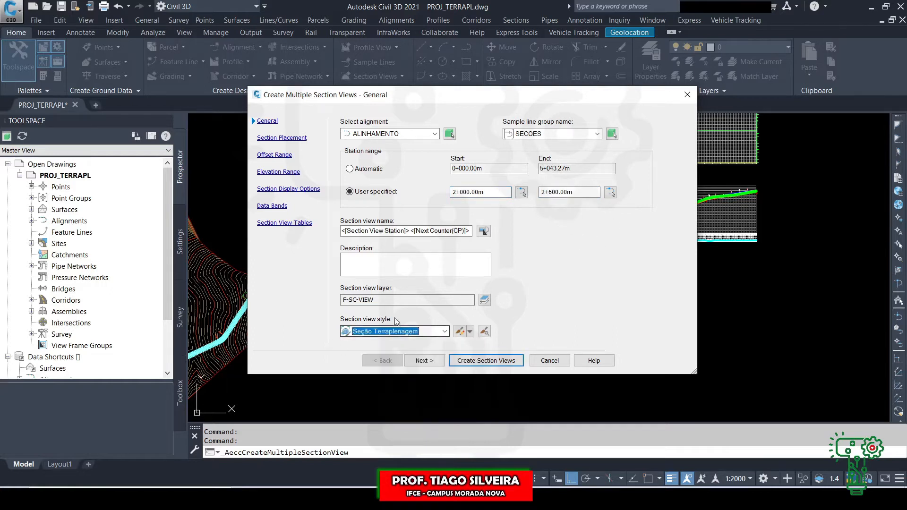
{"action": "left_click", "coordinate": [460, 332]}
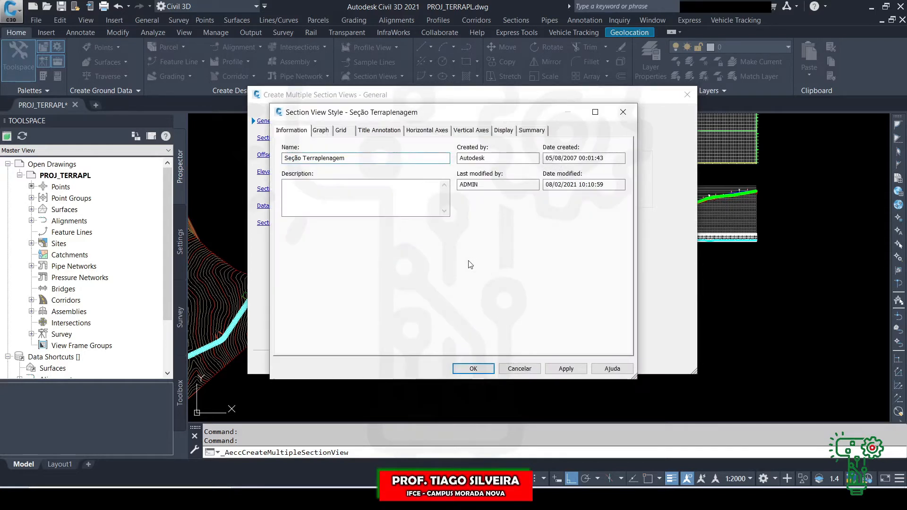
{"action": "left_click", "coordinate": [523, 369]}
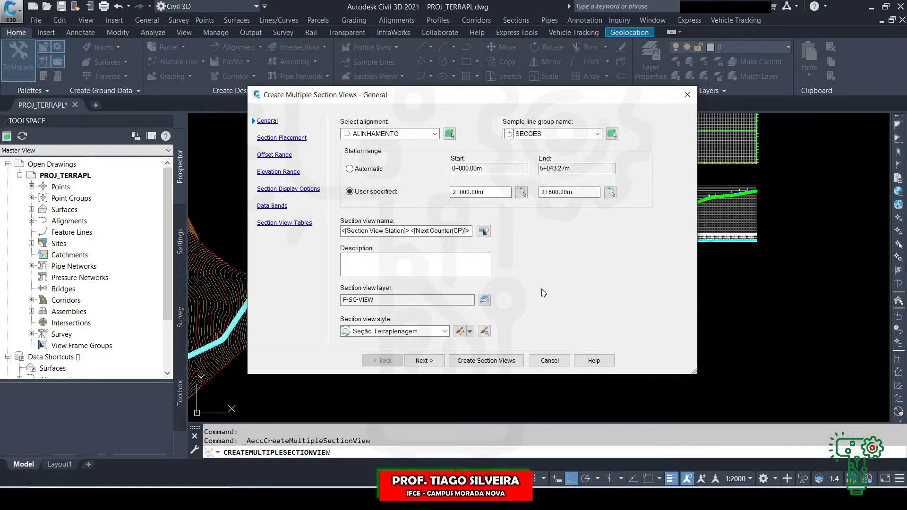
Step: Set the section placement to Draft, in a model space grid, with the PADRÃO group plot style
{"action": "left_click", "coordinate": [428, 361]}
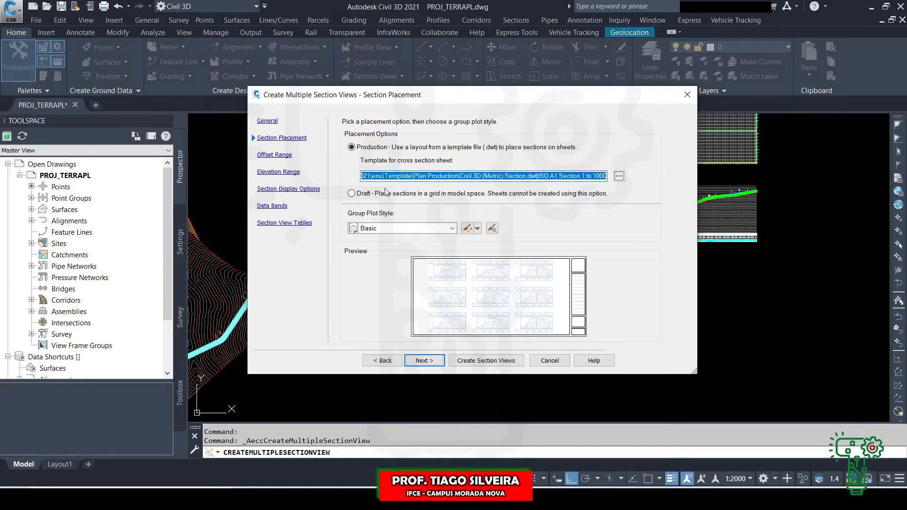
{"action": "left_click", "coordinate": [353, 194]}
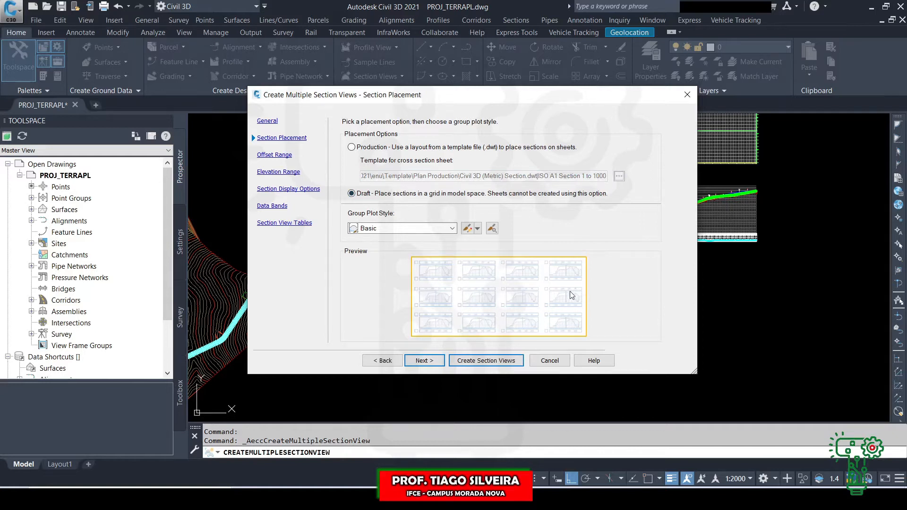
{"action": "left_click", "coordinate": [353, 147]}
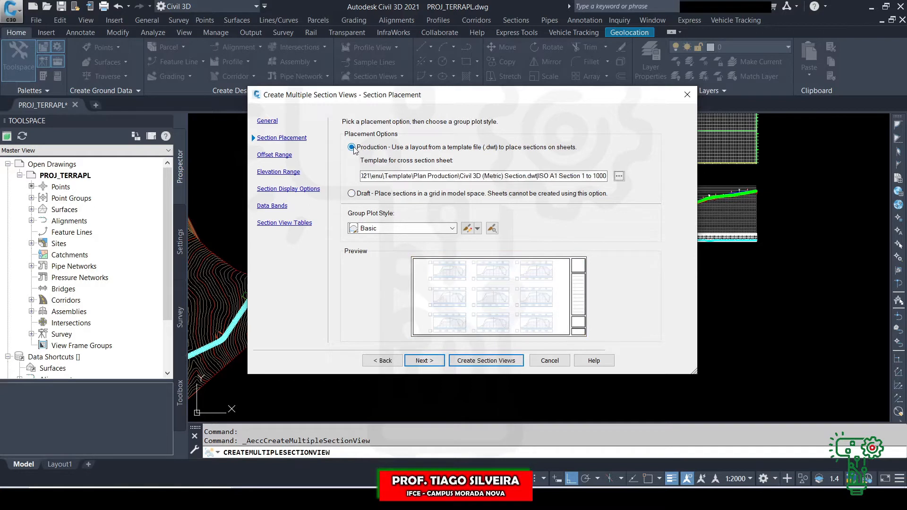
{"action": "left_click", "coordinate": [353, 194]}
{"action": "left_click", "coordinate": [399, 229]}
{"action": "left_click", "coordinate": [383, 249]}
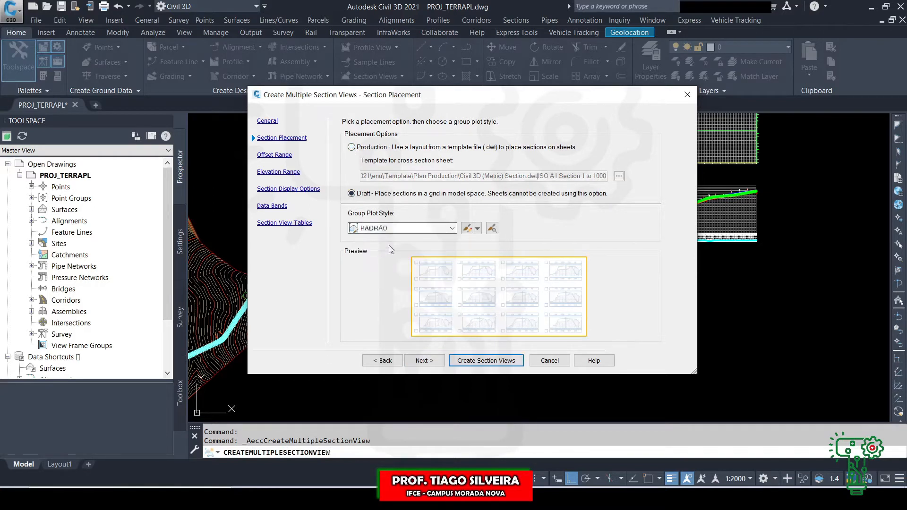
Step: Look through the setting pages of the PADRÃO group plot style and close it without changes
{"action": "left_click", "coordinate": [467, 228]}
{"action": "left_click", "coordinate": [322, 131]}
{"action": "left_click", "coordinate": [349, 132]}
{"action": "left_click", "coordinate": [376, 132]}
{"action": "left_click", "coordinate": [298, 131]}
{"action": "left_click", "coordinate": [521, 369]}
Step: Accept the automatic offset and elevation ranges and continue to the section display options
{"action": "left_click", "coordinate": [427, 361]}
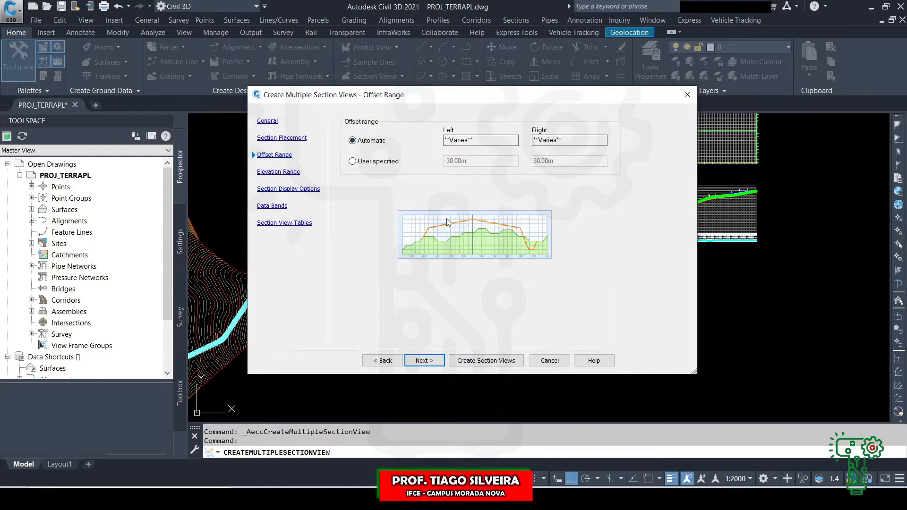
{"action": "left_click", "coordinate": [426, 362]}
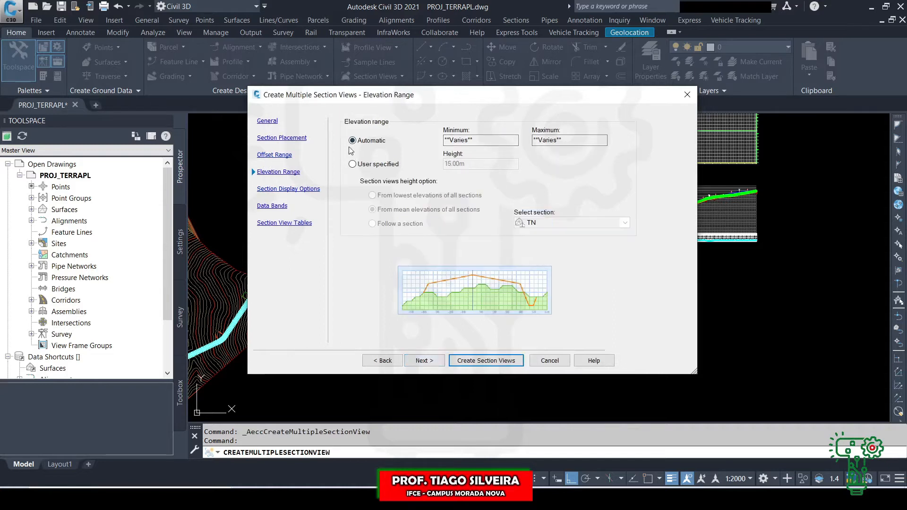
{"action": "left_click", "coordinate": [434, 362]}
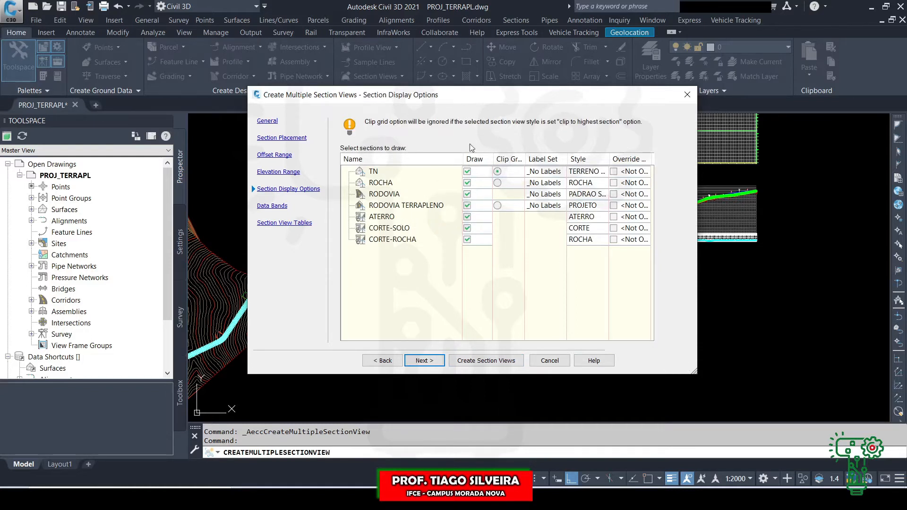
Step: Review the sections listed for drawing, from TN and ROCHA through RODOVIA TERRAPLENO to the ATERRO, CORTE-SOLO and CORTE-ROCHA materials, with their styles
{"action": "left_click", "coordinate": [386, 174]}
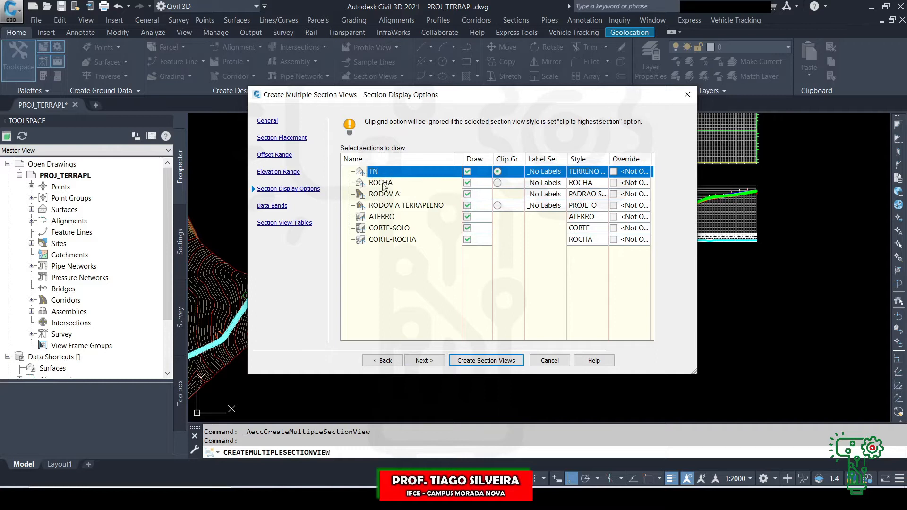
{"action": "left_click", "coordinate": [387, 185]}
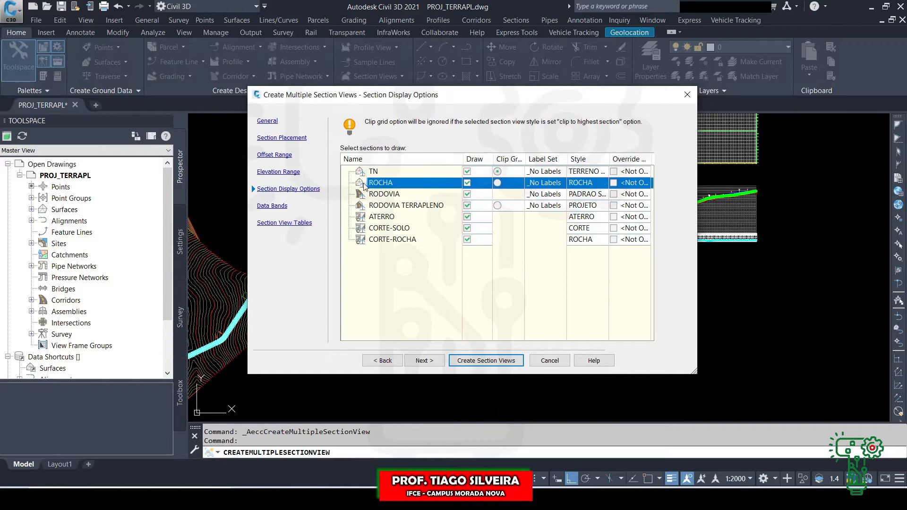
{"action": "left_click", "coordinate": [385, 207]}
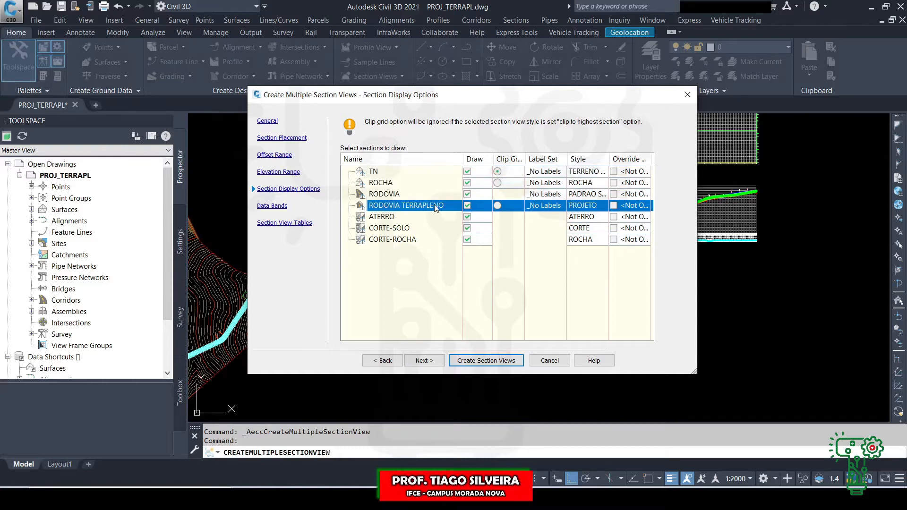
{"action": "left_click", "coordinate": [392, 195]}
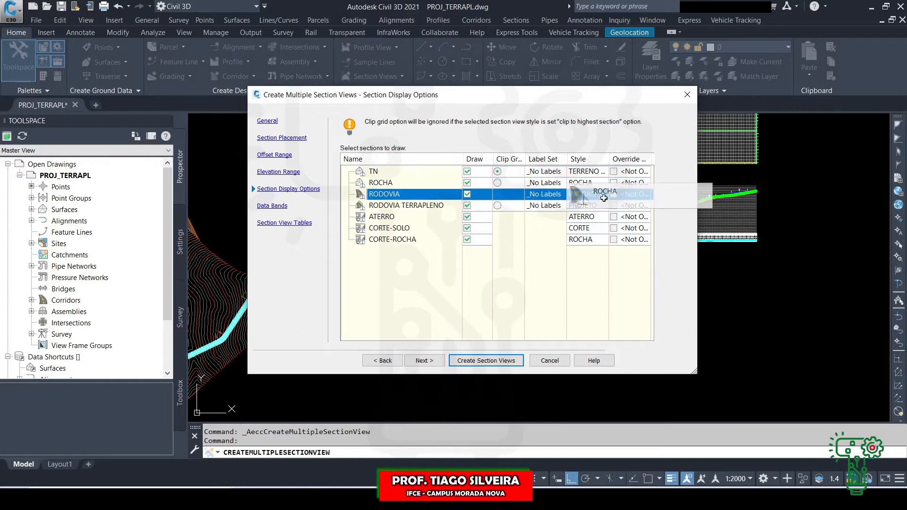
{"action": "left_click", "coordinate": [403, 218]}
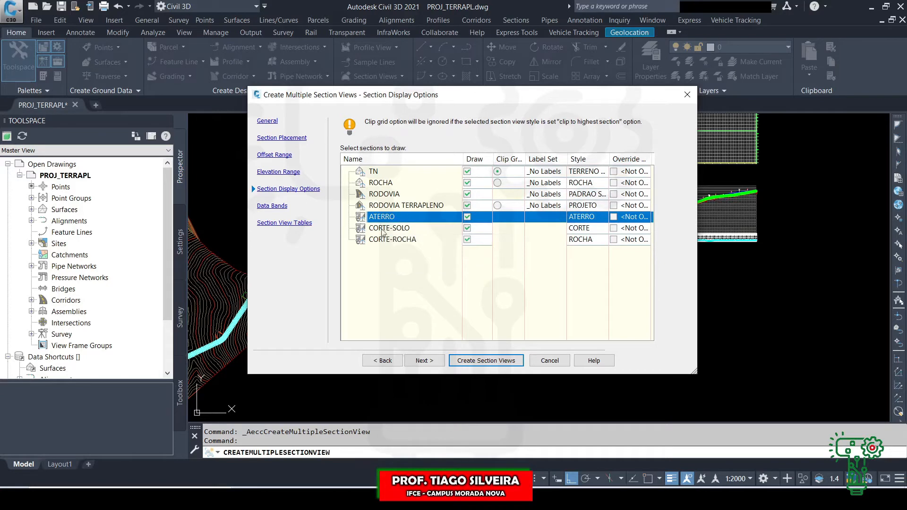
{"action": "left_click", "coordinate": [383, 230]}
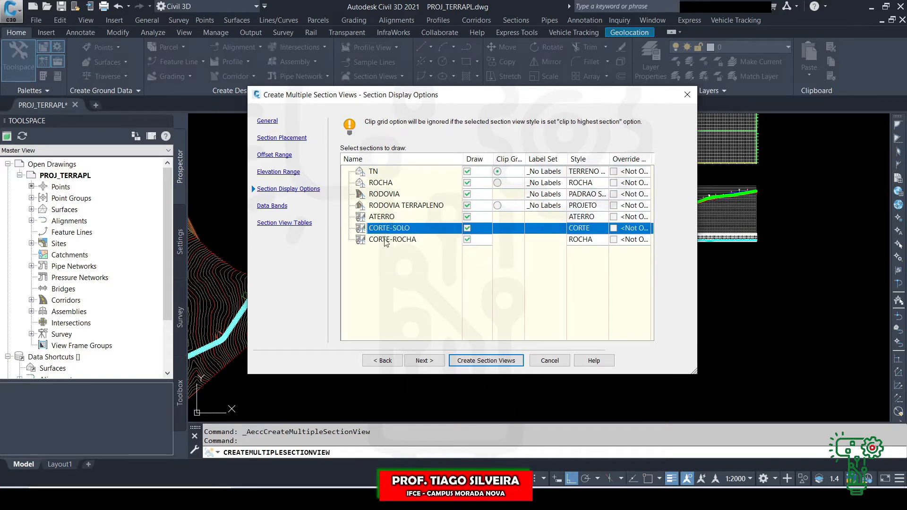
{"action": "left_click", "coordinate": [386, 241]}
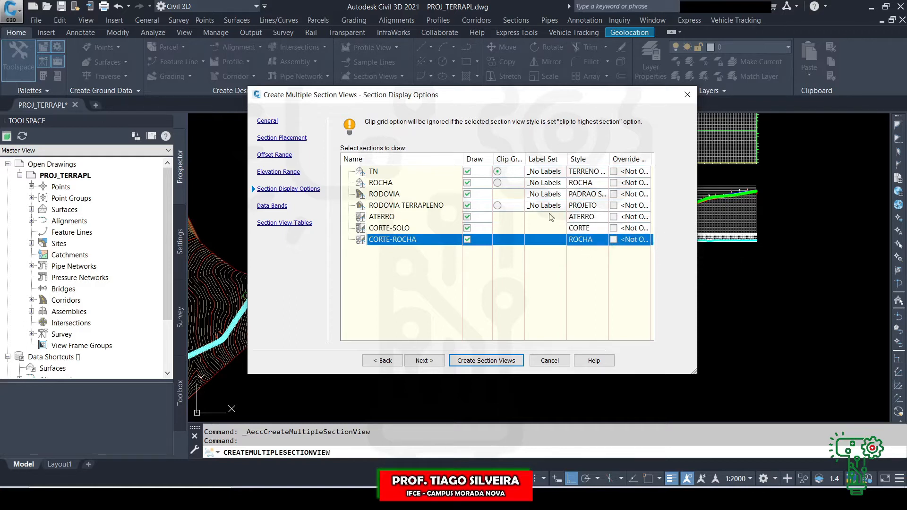
{"action": "left_click", "coordinate": [395, 207]}
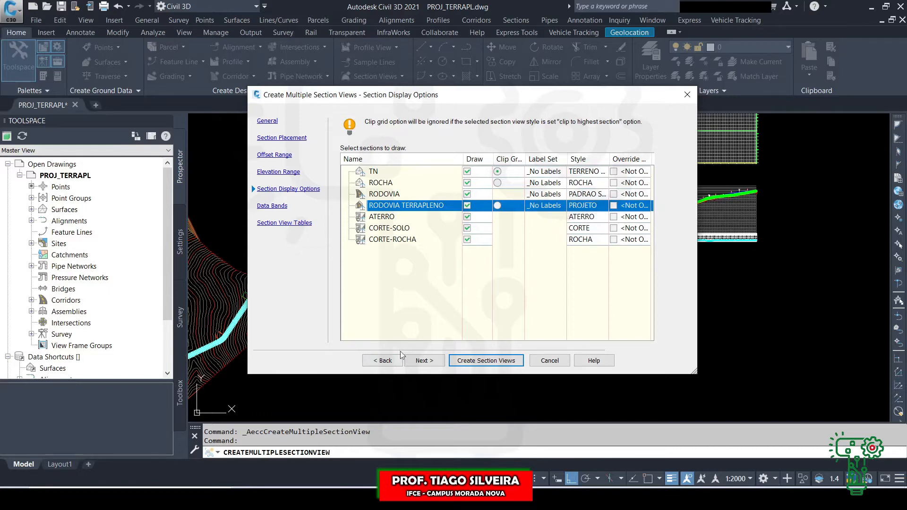
Step: For both section data bands of the Padrão set, keep RODOVIA TERRAPLENO as Surface1 and set Surface2 to TN
{"action": "left_click", "coordinate": [424, 361]}
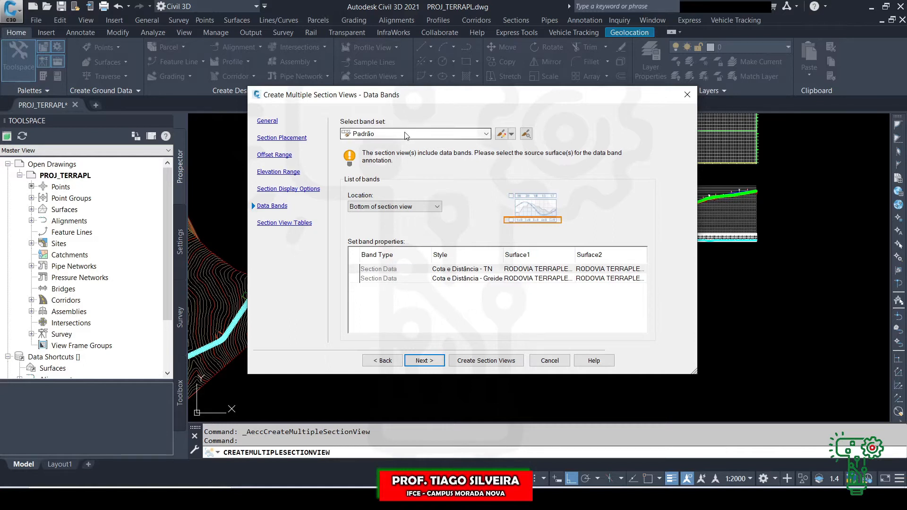
{"action": "left_click", "coordinate": [551, 273]}
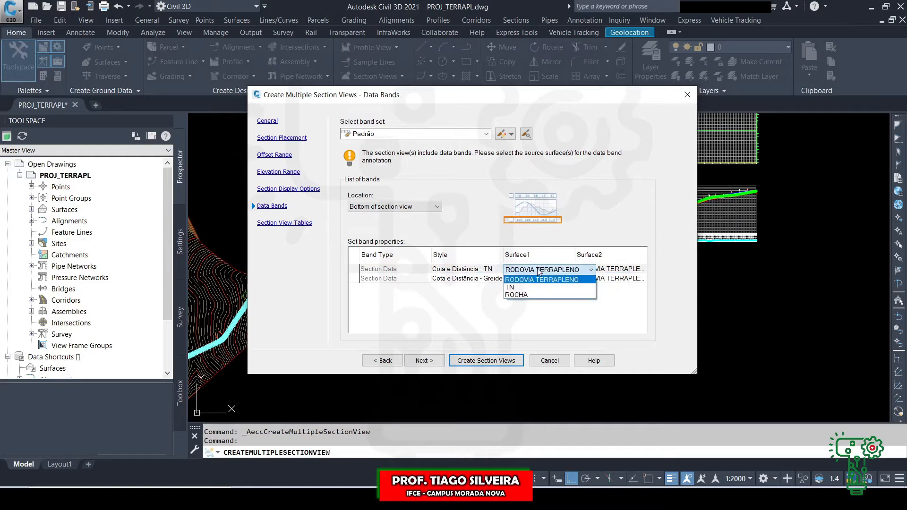
{"action": "left_click", "coordinate": [546, 280]}
{"action": "left_click", "coordinate": [543, 278]}
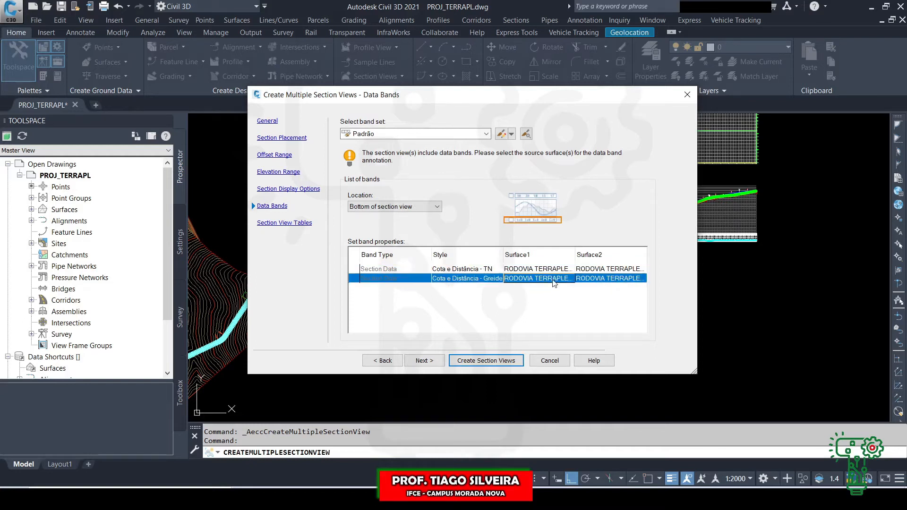
{"action": "left_click", "coordinate": [536, 290]}
{"action": "left_click", "coordinate": [611, 269]}
{"action": "left_click", "coordinate": [611, 269]}
{"action": "left_click", "coordinate": [595, 285]}
{"action": "left_click", "coordinate": [597, 280]}
{"action": "left_click", "coordinate": [596, 280]}
{"action": "left_click", "coordinate": [600, 303]}
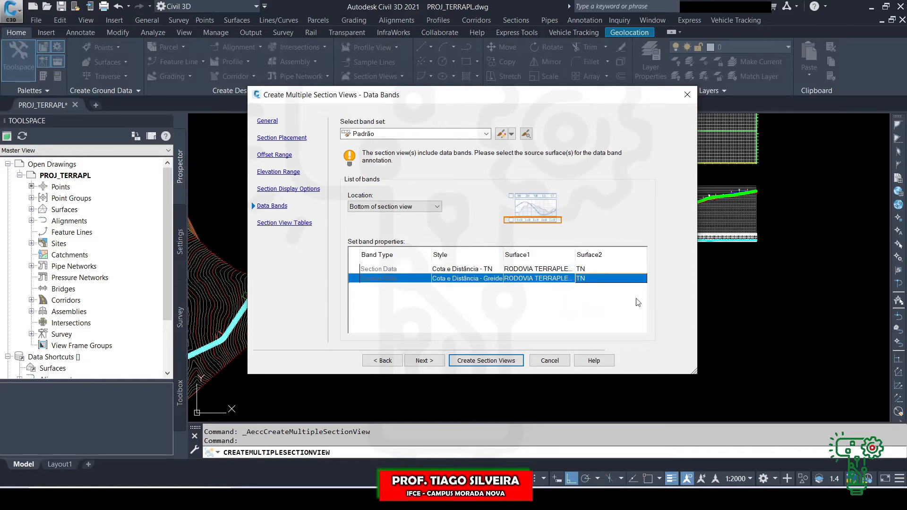
Step: Create the section views without adding volume tables and place their origin in the empty area below the profile view
{"action": "left_click", "coordinate": [430, 361]}
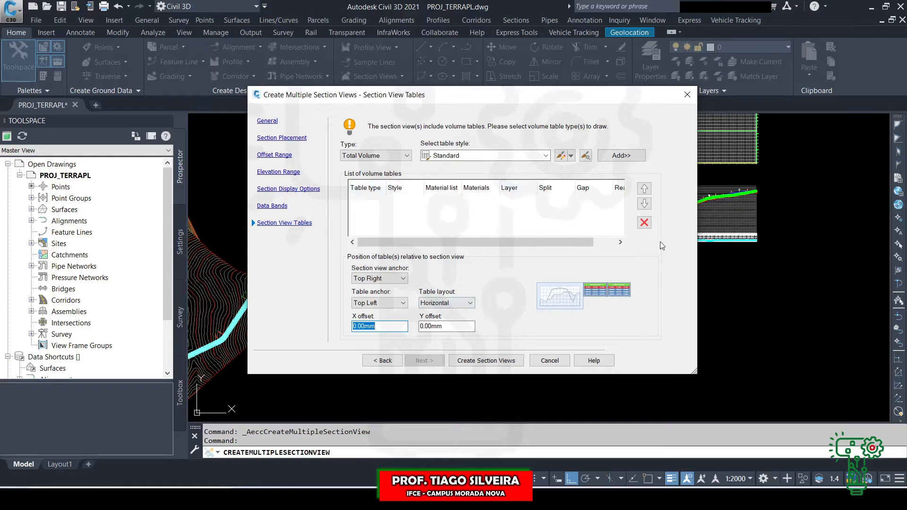
{"action": "left_click", "coordinate": [474, 362]}
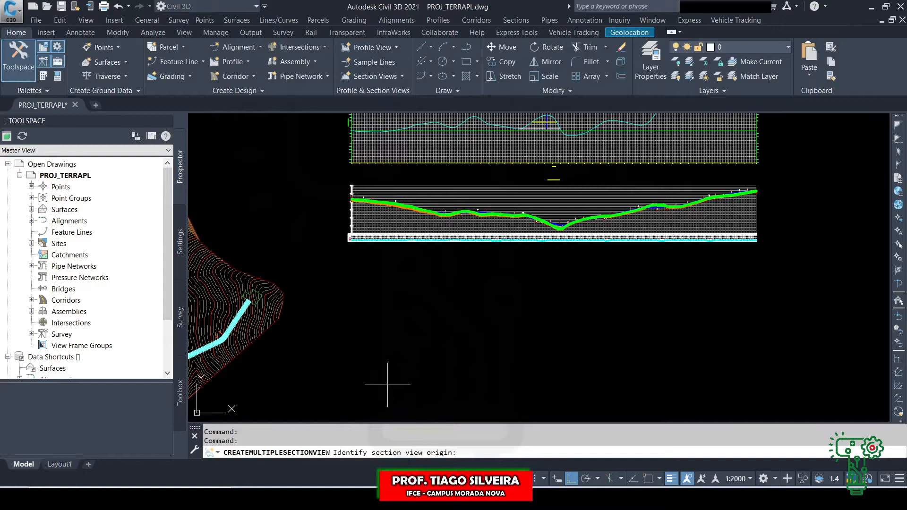
{"action": "scroll", "coordinate": [318, 185], "scroll_direction": "down", "scroll_amount": 2}
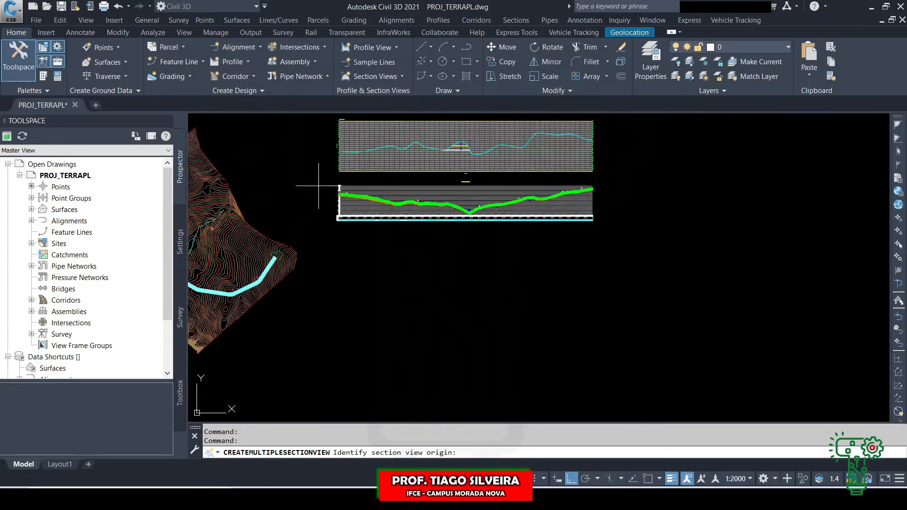
{"action": "scroll", "coordinate": [338, 278], "scroll_direction": "up", "scroll_amount": 2}
{"action": "left_click", "coordinate": [354, 371]}
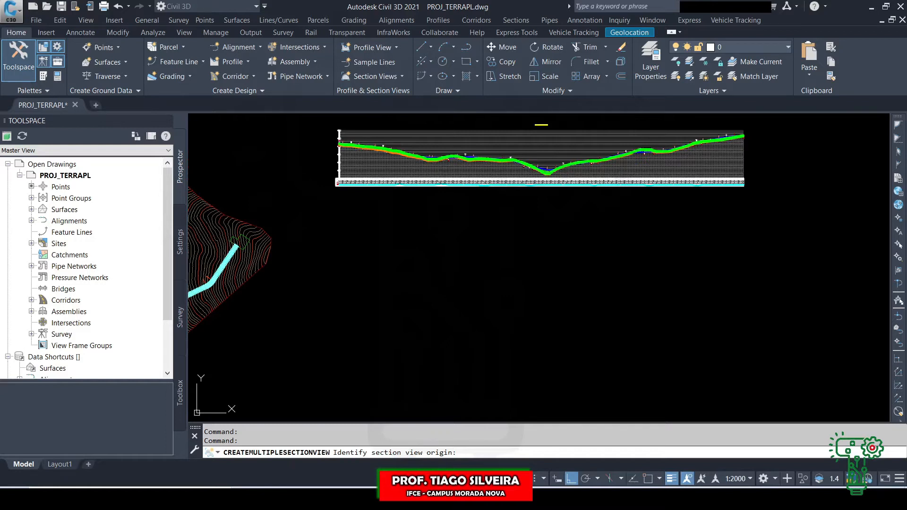
Step: Set the drawing's annotation scale to 1:200 to suit the labels of the new section views
{"action": "scroll", "coordinate": [438, 264], "scroll_direction": "down", "scroll_amount": 4}
{"action": "scroll", "coordinate": [395, 304], "scroll_direction": "up", "scroll_amount": 4}
{"action": "scroll", "coordinate": [395, 304], "scroll_direction": "up", "scroll_amount": 7}
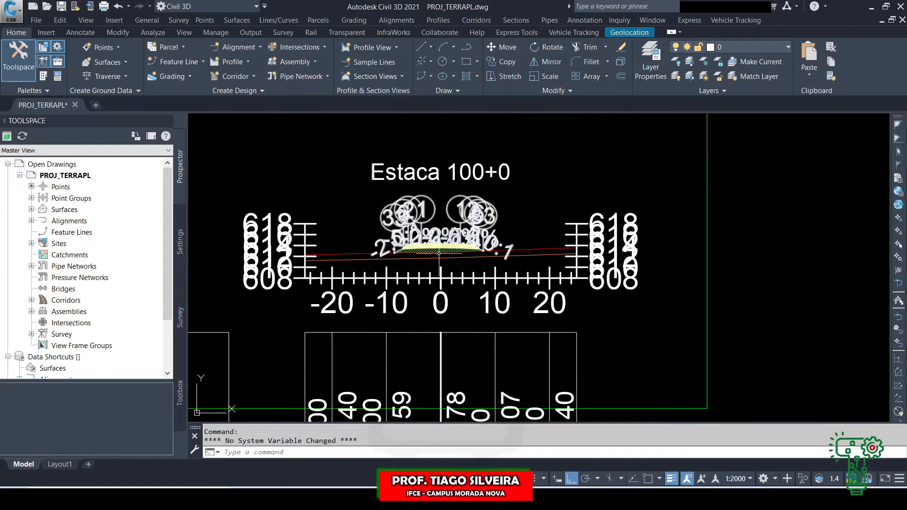
{"action": "left_click", "coordinate": [737, 479]}
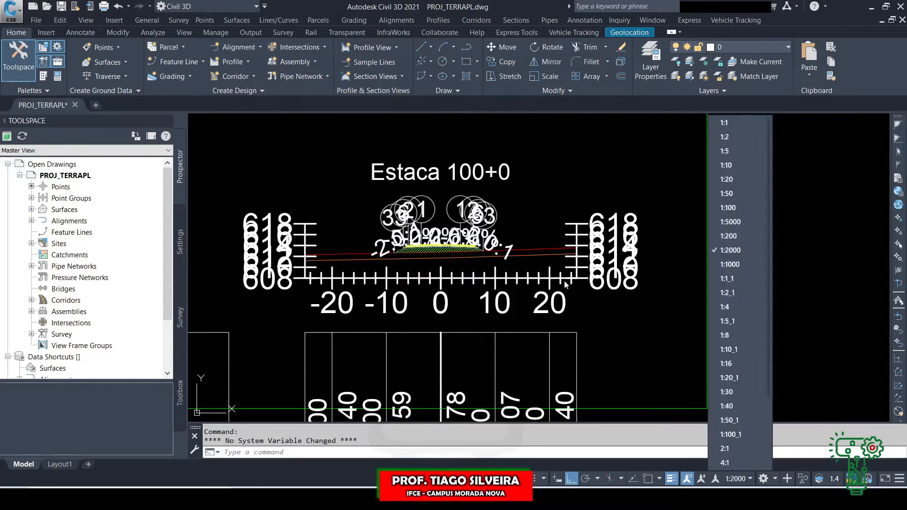
{"action": "left_click", "coordinate": [548, 284]}
{"action": "key", "text": "Escape"}
{"action": "scroll", "coordinate": [434, 249], "scroll_direction": "up", "scroll_amount": 4}
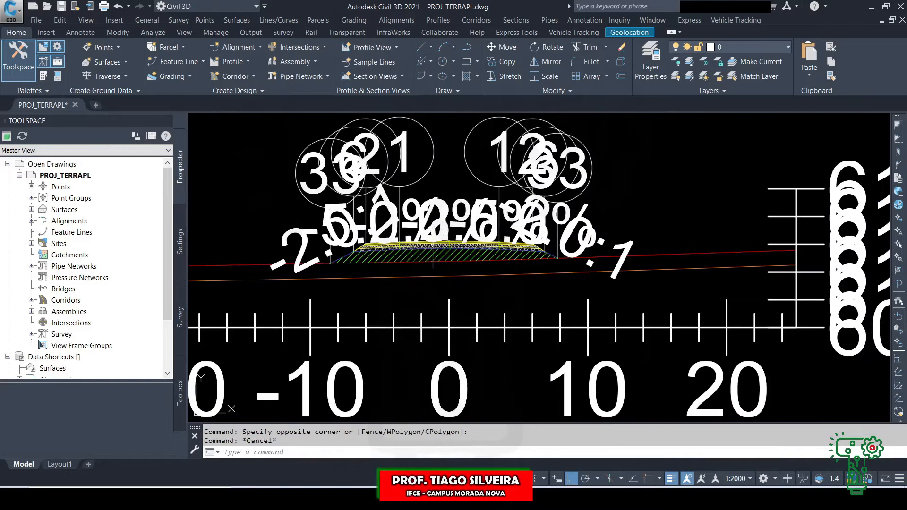
{"action": "scroll", "coordinate": [420, 257], "scroll_direction": "up", "scroll_amount": 3}
{"action": "scroll", "coordinate": [439, 250], "scroll_direction": "down", "scroll_amount": 3}
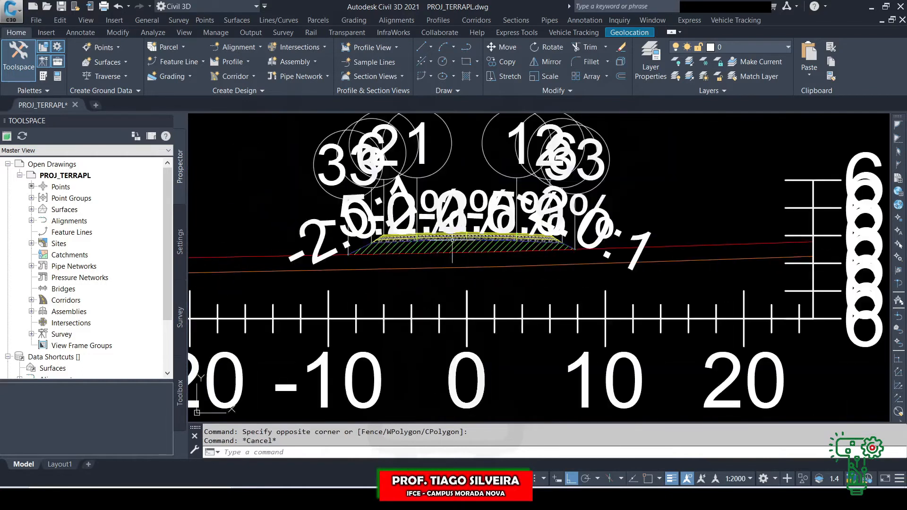
{"action": "scroll", "coordinate": [455, 250], "scroll_direction": "up", "scroll_amount": 2}
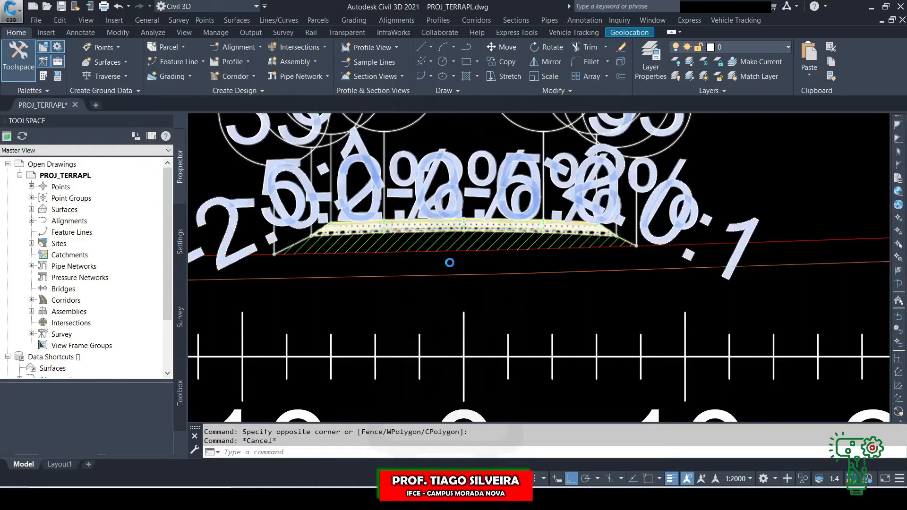
{"action": "scroll", "coordinate": [450, 263], "scroll_direction": "down", "scroll_amount": 2}
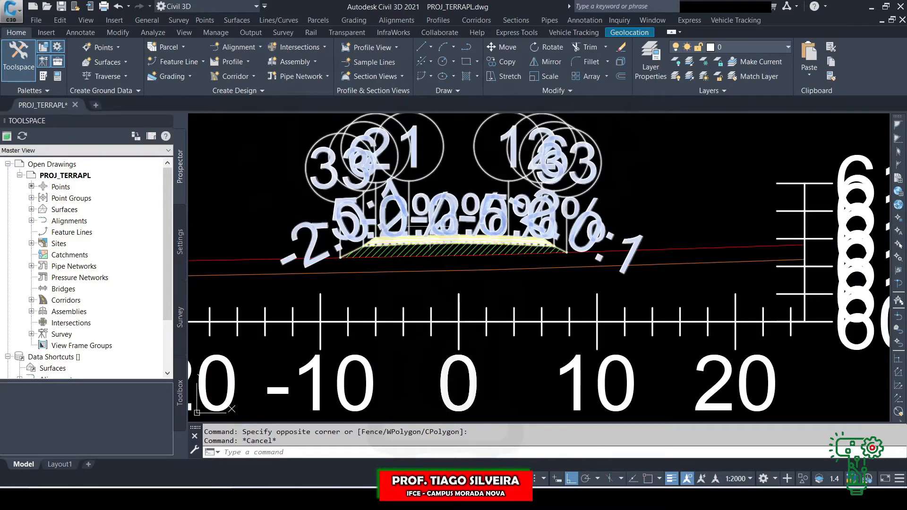
{"action": "left_click", "coordinate": [742, 480]}
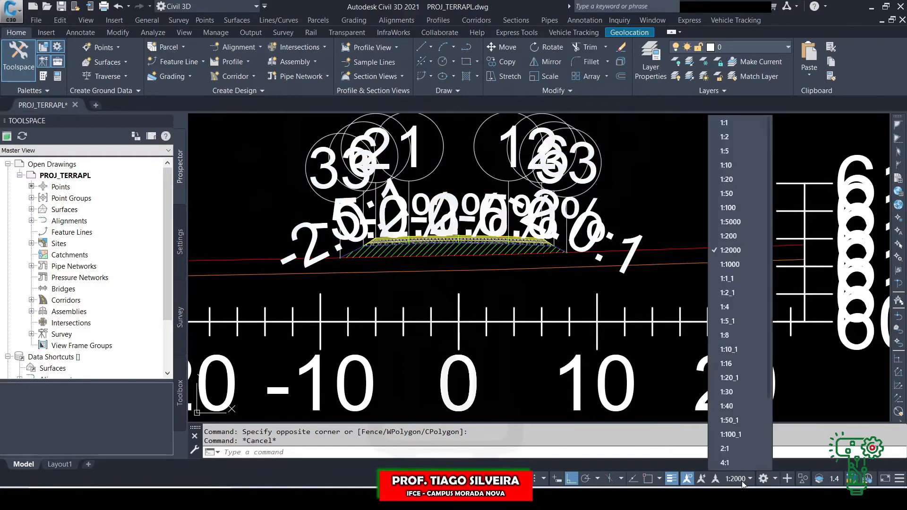
{"action": "left_click", "coordinate": [730, 235]}
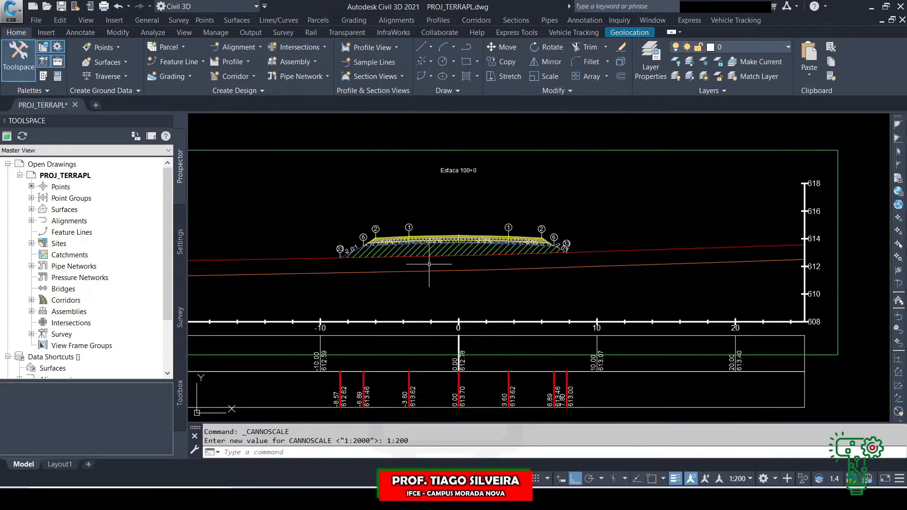
Step: Examine the Estaca 100+0 section view, checking its title, pavement layers, fill hatch, point codes, slope labels and terrain lines
{"action": "scroll", "coordinate": [440, 284], "scroll_direction": "up", "scroll_amount": 3}
{"action": "scroll", "coordinate": [477, 248], "scroll_direction": "down", "scroll_amount": 3}
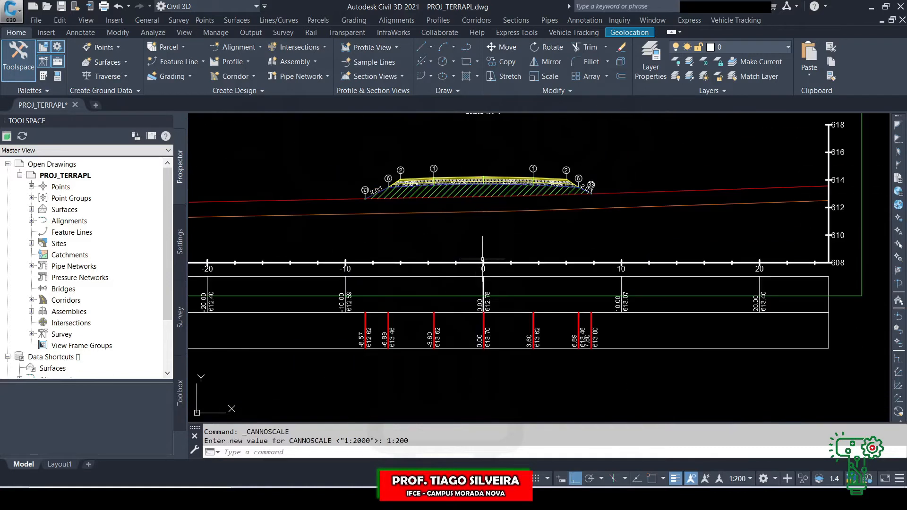
{"action": "scroll", "coordinate": [477, 255], "scroll_direction": "up", "scroll_amount": 1}
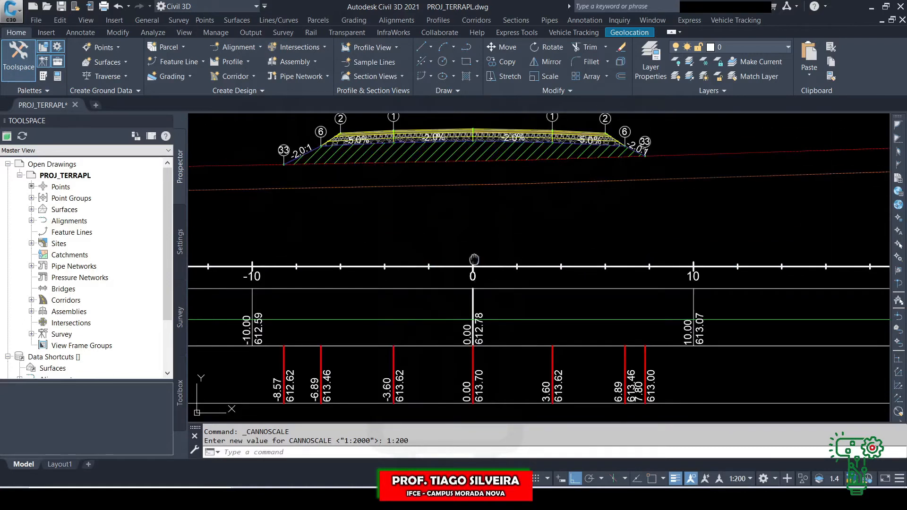
{"action": "scroll", "coordinate": [476, 258], "scroll_direction": "down", "scroll_amount": 4}
{"action": "scroll", "coordinate": [592, 224], "scroll_direction": "up", "scroll_amount": 2}
{"action": "scroll", "coordinate": [592, 224], "scroll_direction": "up", "scroll_amount": 1}
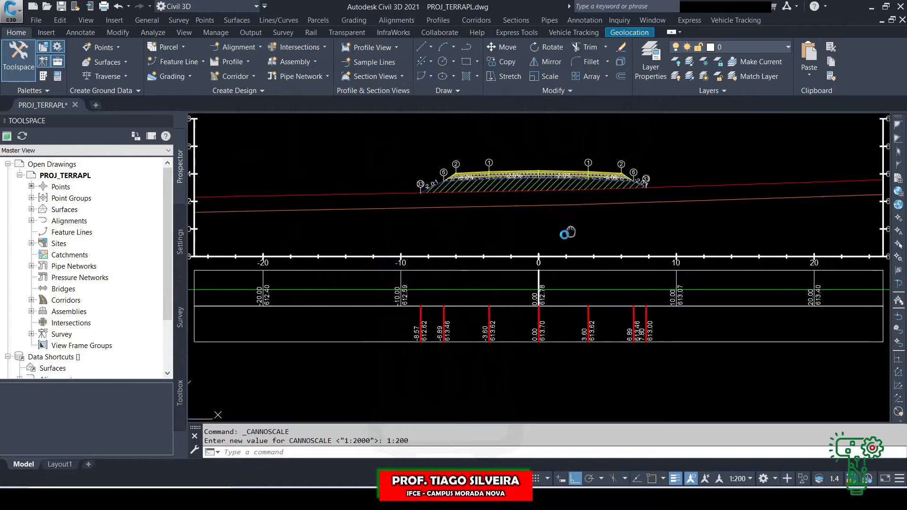
{"action": "scroll", "coordinate": [540, 173], "scroll_direction": "up", "scroll_amount": 2}
{"action": "scroll", "coordinate": [481, 248], "scroll_direction": "down", "scroll_amount": 2}
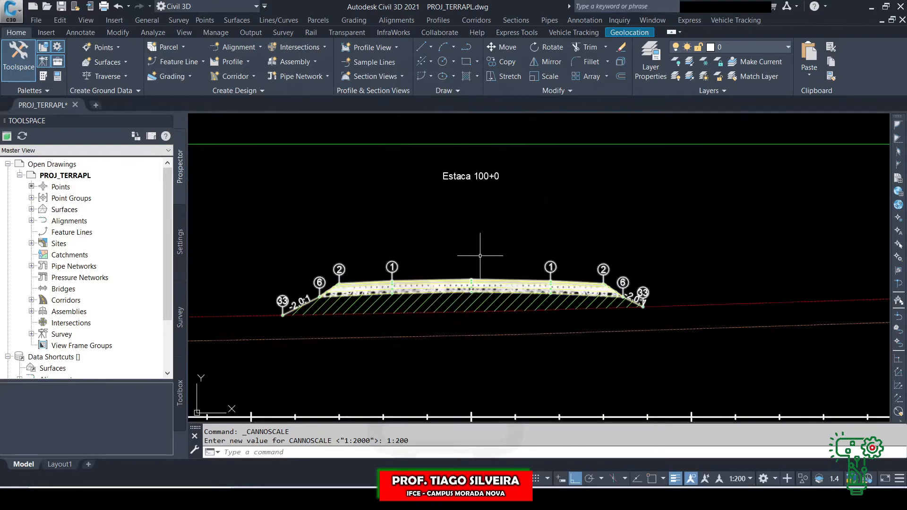
{"action": "scroll", "coordinate": [470, 304], "scroll_direction": "down", "scroll_amount": 2}
{"action": "scroll", "coordinate": [444, 189], "scroll_direction": "up", "scroll_amount": 4}
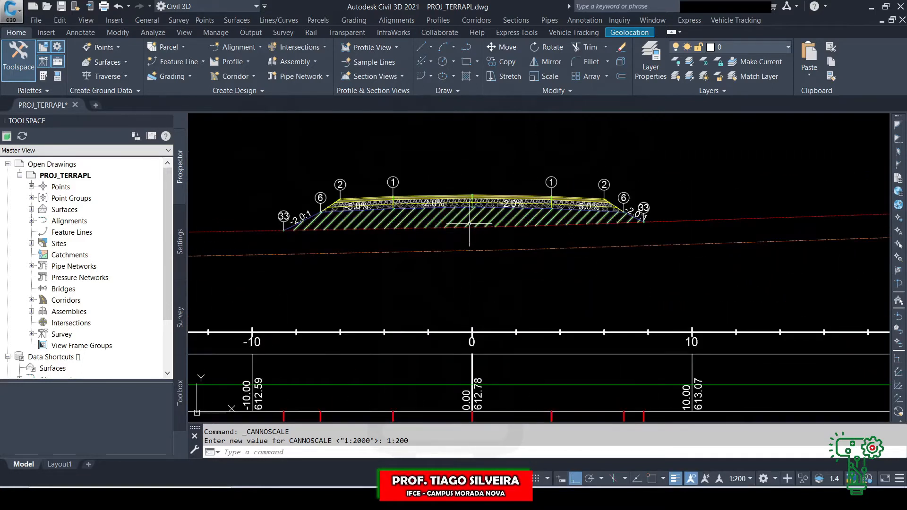
{"action": "scroll", "coordinate": [449, 189], "scroll_direction": "up", "scroll_amount": 3}
{"action": "scroll", "coordinate": [506, 177], "scroll_direction": "down", "scroll_amount": 3}
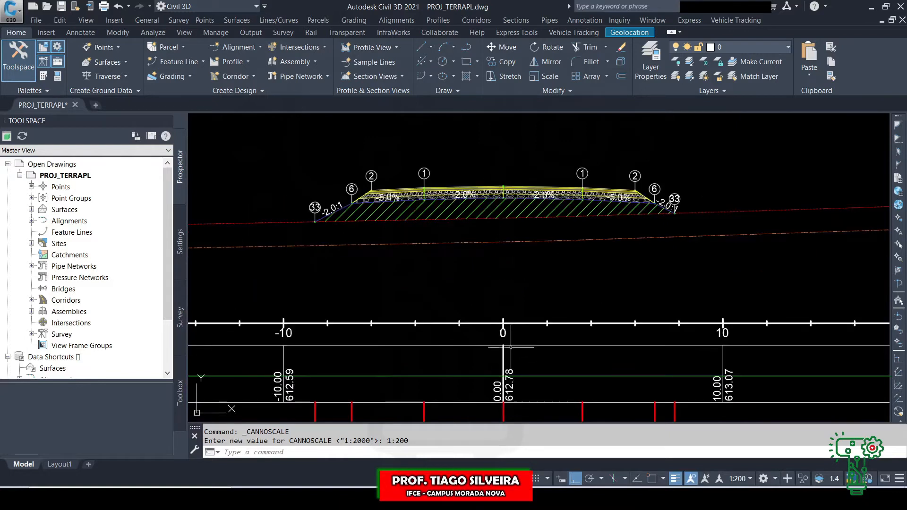
Step: Examine the Cota do Terreno and Cota do Terrapleno bands beneath the Estaca 100+0 section, comparing their offsets and elevations
{"action": "middle_click_drag", "start_coordinate": [511, 347], "coordinate": [509, 248]}
{"action": "scroll", "coordinate": [496, 295], "scroll_direction": "down", "scroll_amount": 4}
{"action": "scroll", "coordinate": [268, 287], "scroll_direction": "up", "scroll_amount": 4}
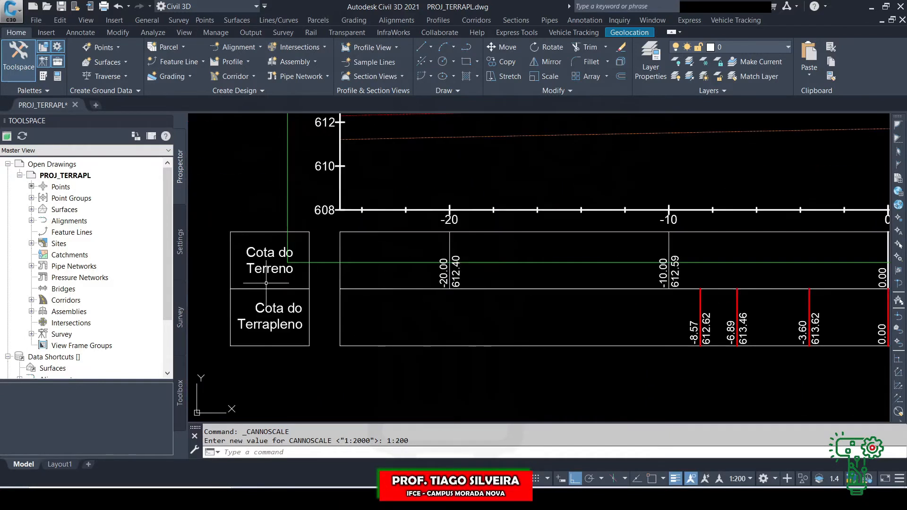
{"action": "scroll", "coordinate": [326, 321], "scroll_direction": "down", "scroll_amount": 4}
{"action": "scroll", "coordinate": [690, 278], "scroll_direction": "up", "scroll_amount": 5}
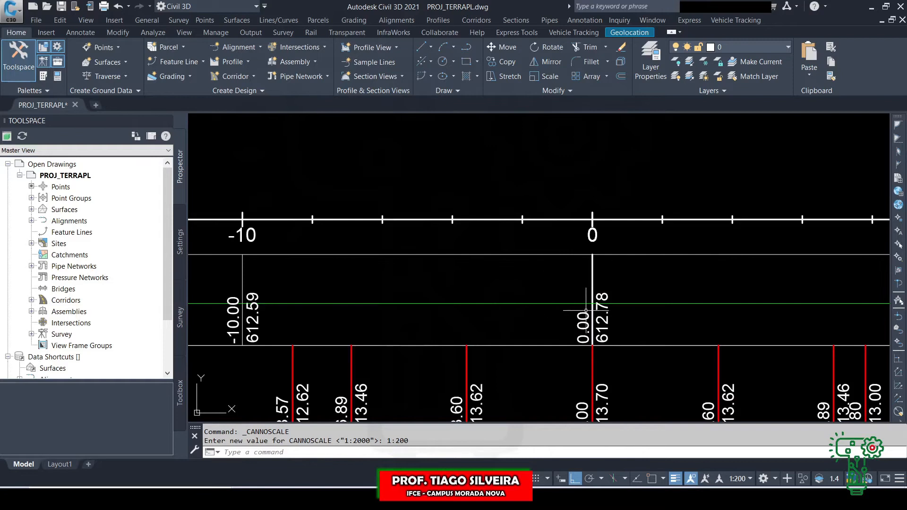
{"action": "middle_click_drag", "start_coordinate": [618, 324], "coordinate": [575, 284]}
{"action": "scroll", "coordinate": [575, 284], "scroll_direction": "down", "scroll_amount": 4}
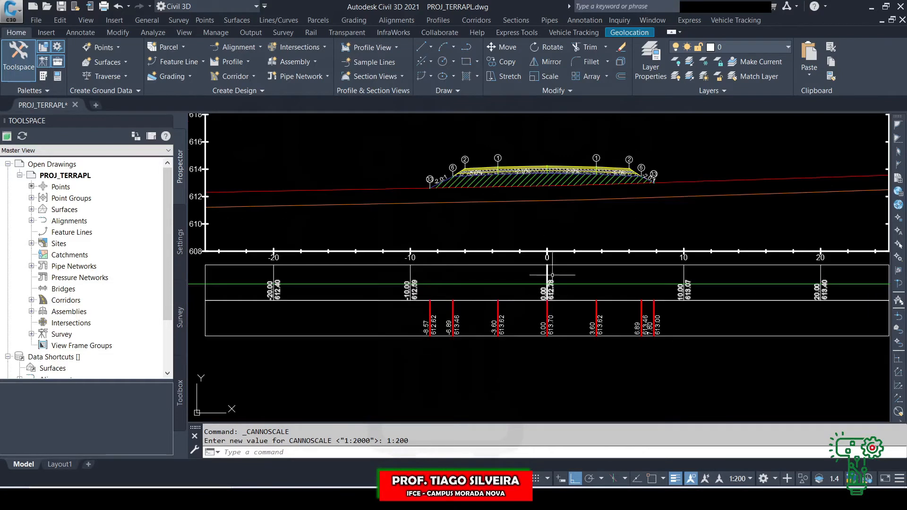
{"action": "scroll", "coordinate": [558, 302], "scroll_direction": "up", "scroll_amount": 4}
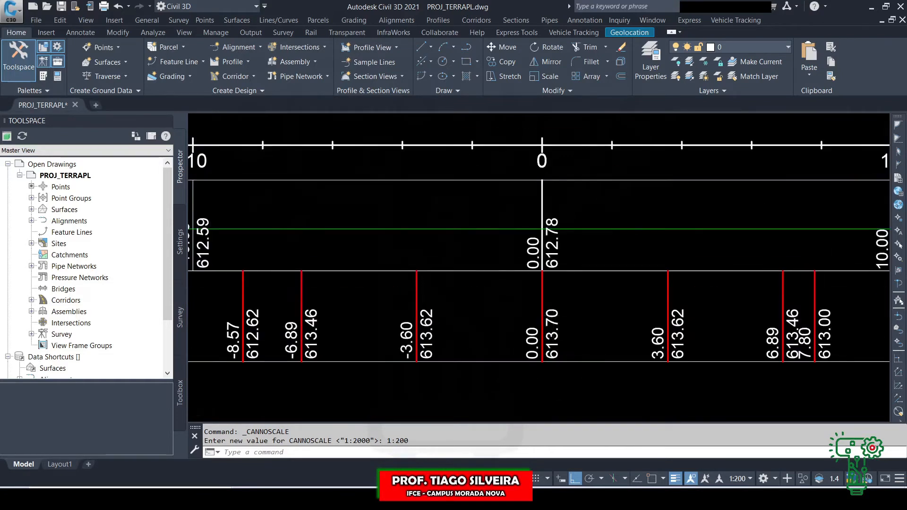
{"action": "scroll", "coordinate": [491, 336], "scroll_direction": "down", "scroll_amount": 4}
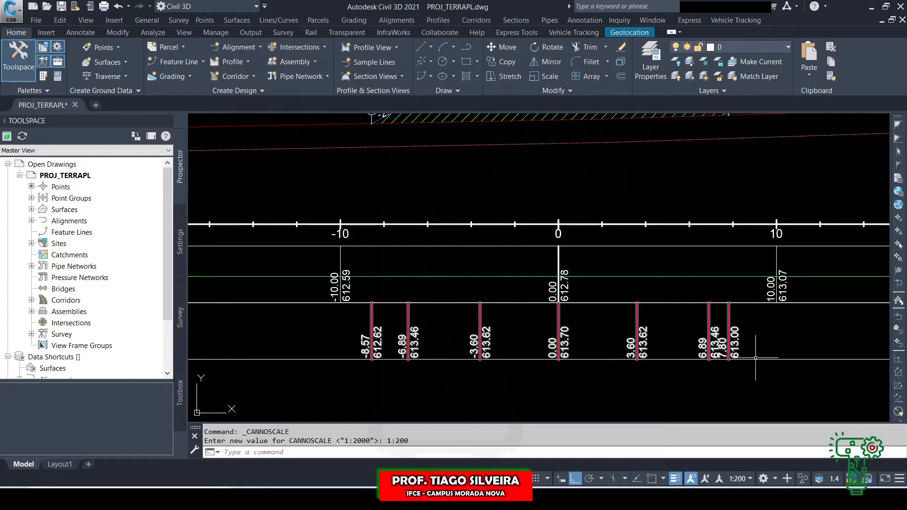
Step: Browse the grid of new section views and inspect the cut section at Estaca 114+0
{"action": "scroll", "coordinate": [556, 264], "scroll_direction": "down", "scroll_amount": 2}
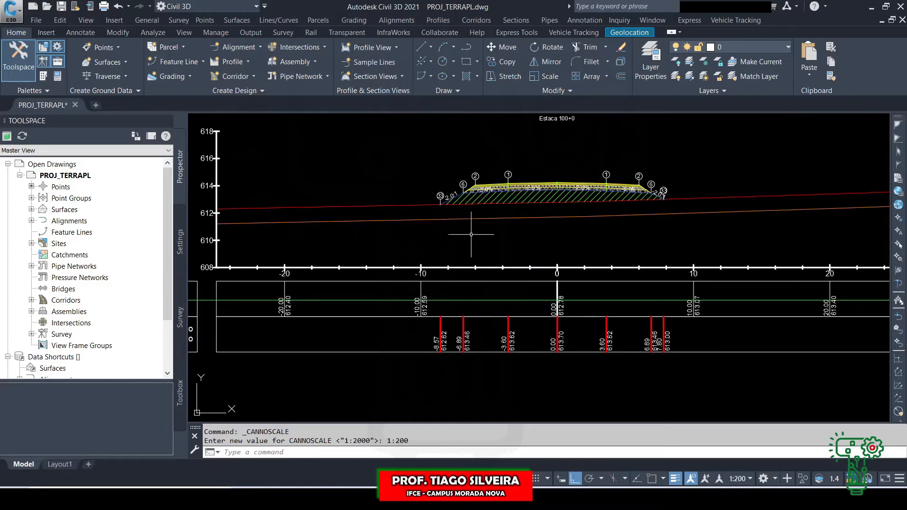
{"action": "scroll", "coordinate": [364, 196], "scroll_direction": "down", "scroll_amount": 12}
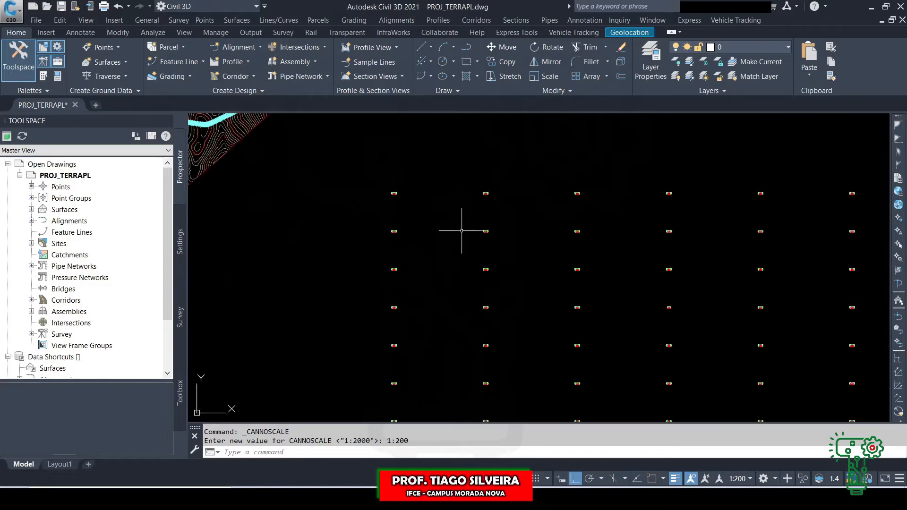
{"action": "scroll", "coordinate": [635, 325], "scroll_direction": "up", "scroll_amount": 10}
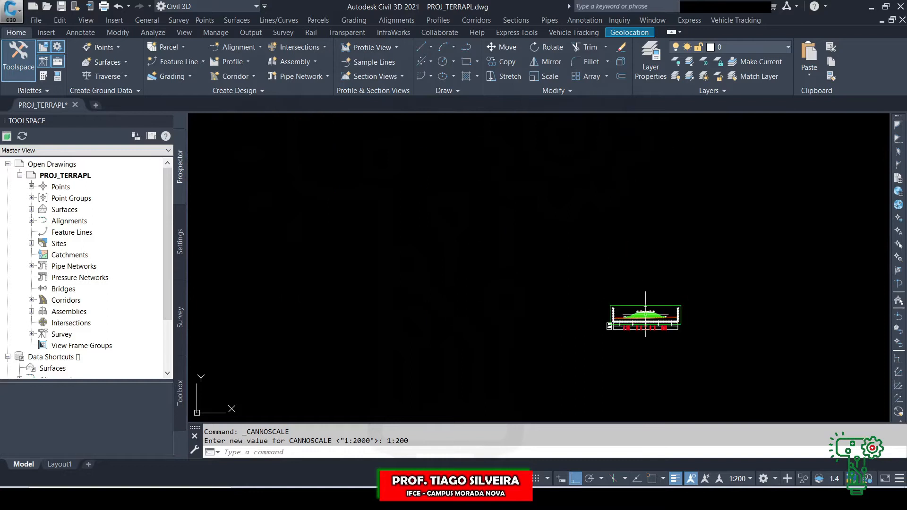
{"action": "scroll", "coordinate": [693, 298], "scroll_direction": "down", "scroll_amount": 10}
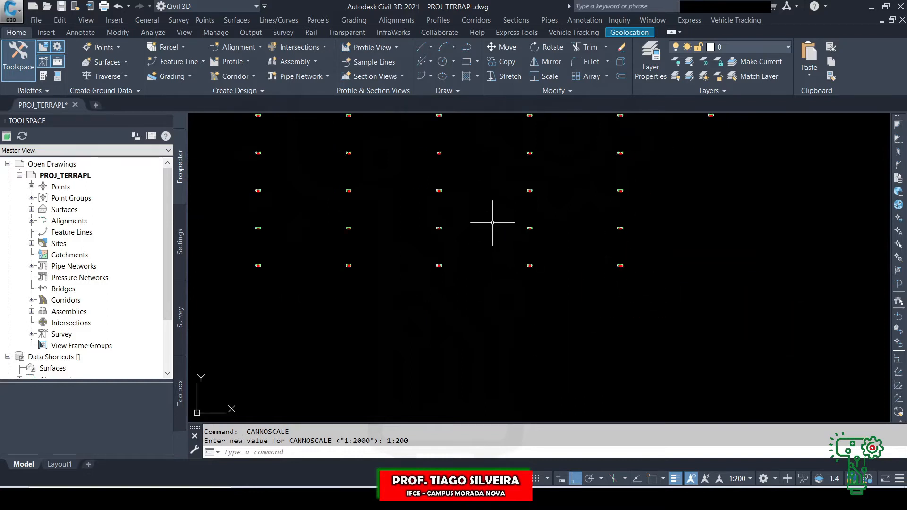
{"action": "scroll", "coordinate": [541, 214], "scroll_direction": "up", "scroll_amount": 10}
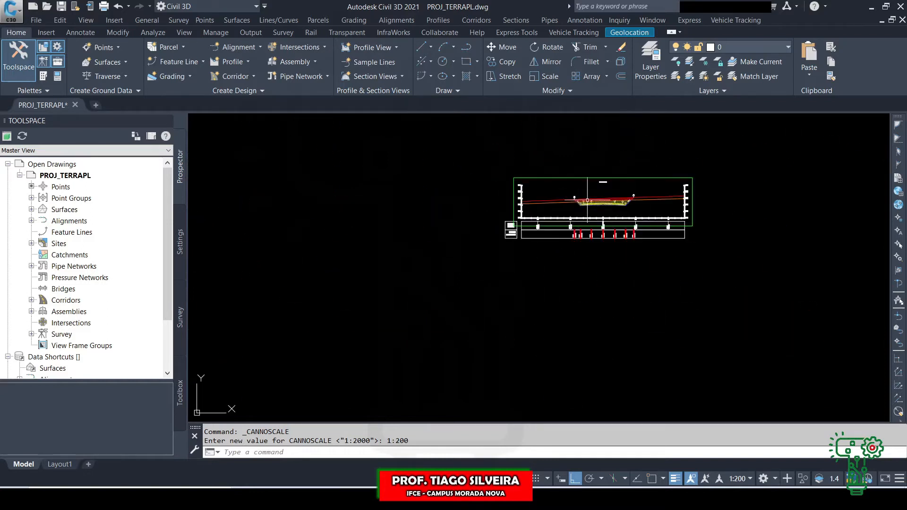
{"action": "scroll", "coordinate": [507, 310], "scroll_direction": "down", "scroll_amount": 3}
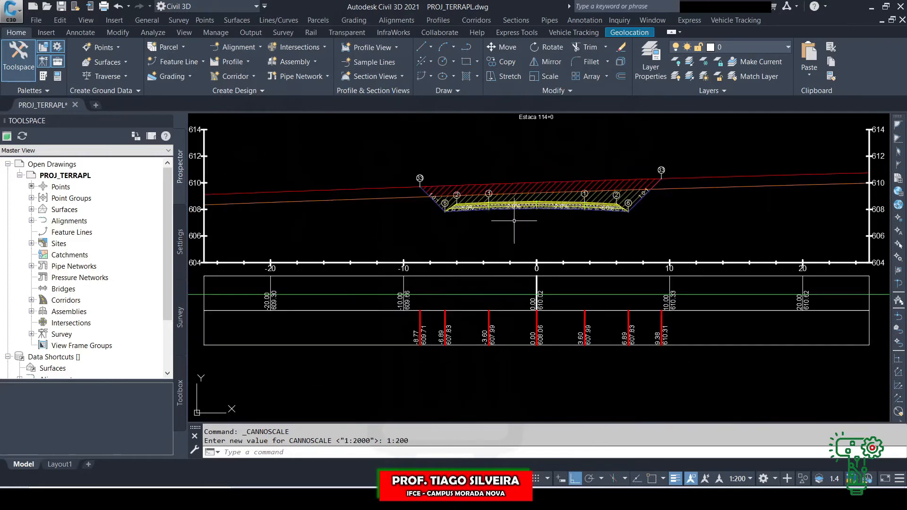
{"action": "scroll", "coordinate": [538, 283], "scroll_direction": "up", "scroll_amount": 3}
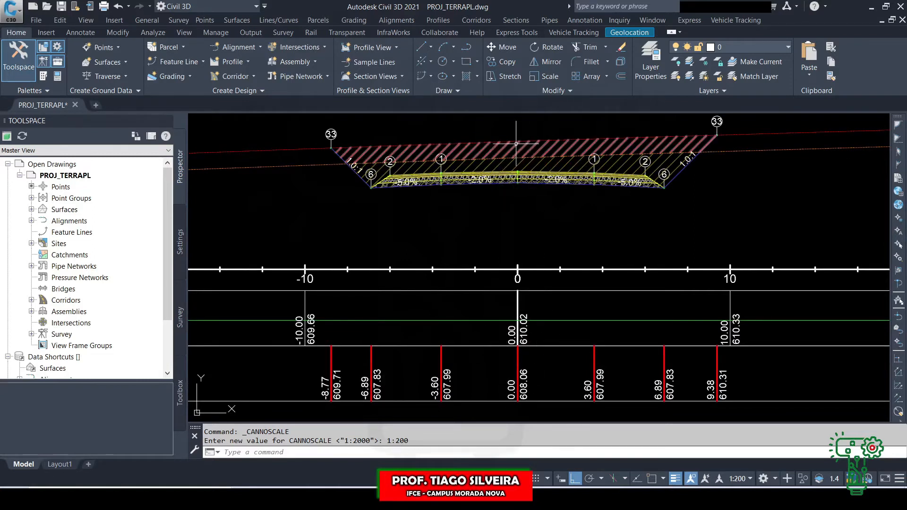
Step: Identify the materials of the lower and upper cut hatches in the Estaca 114+0 section by selecting each one
{"action": "scroll", "coordinate": [450, 152], "scroll_direction": "up", "scroll_amount": 6}
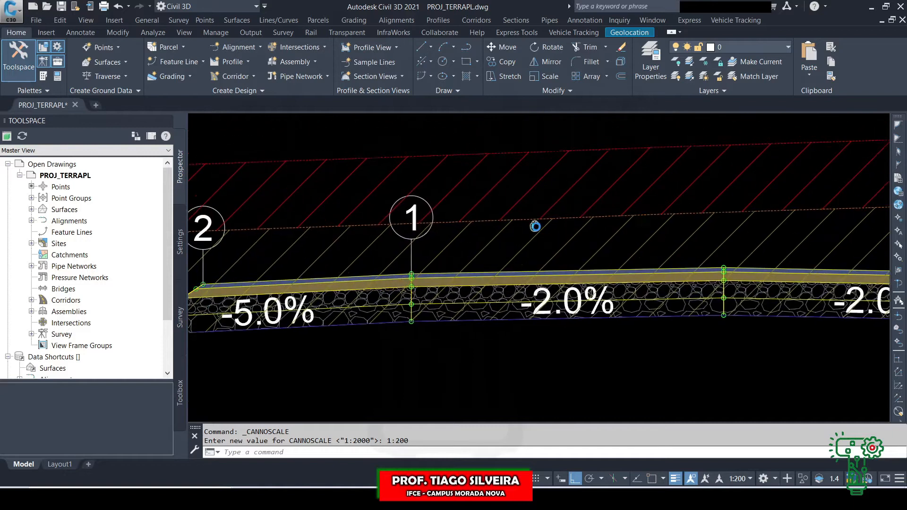
{"action": "key", "text": "Escape"}
{"action": "left_click", "coordinate": [516, 262]}
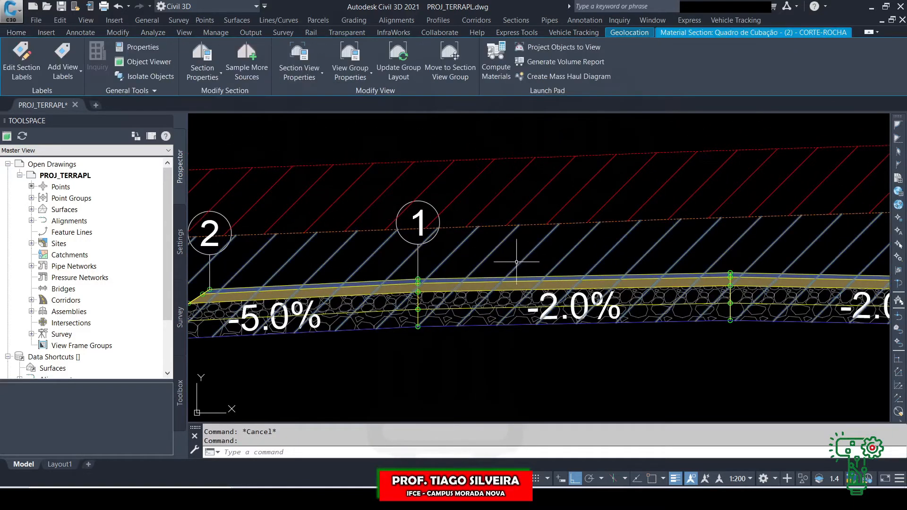
{"action": "key", "text": "Escape"}
{"action": "left_click", "coordinate": [476, 194]}
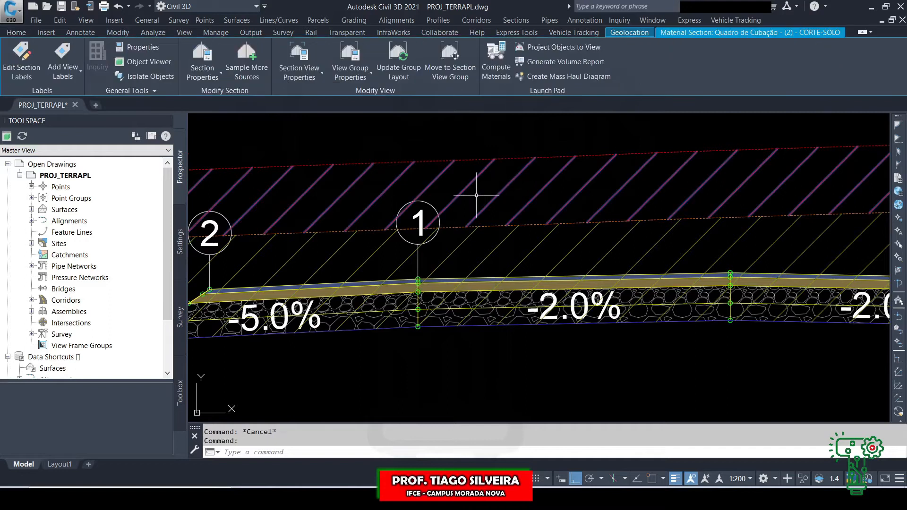
{"action": "scroll", "coordinate": [459, 190], "scroll_direction": "down", "scroll_amount": 3}
{"action": "key", "text": "Escape"}
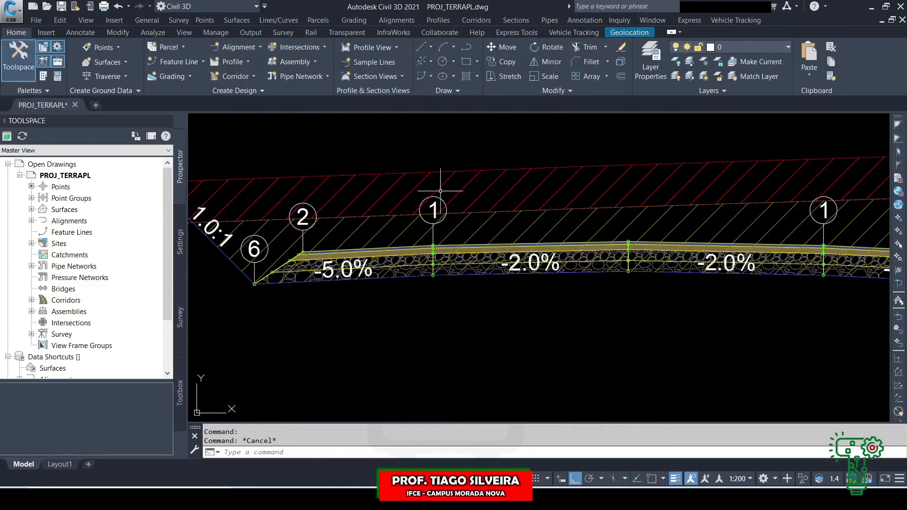
Step: Examine the pavement layers, point codes, crossfall labels and cut slope labels on both sides of the Estaca 114+0 section
{"action": "scroll", "coordinate": [435, 204], "scroll_direction": "down", "scroll_amount": 3}
{"action": "scroll", "coordinate": [434, 203], "scroll_direction": "down", "scroll_amount": 2}
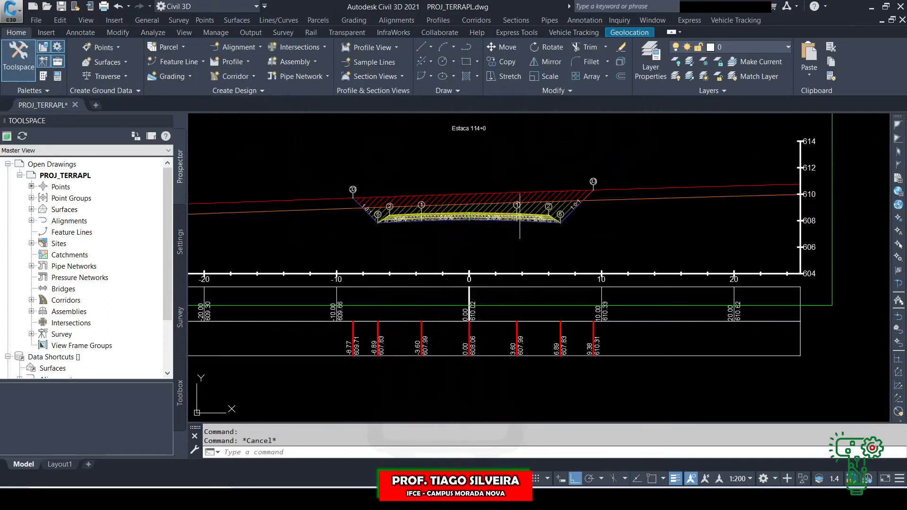
{"action": "scroll", "coordinate": [519, 206], "scroll_direction": "up", "scroll_amount": 4}
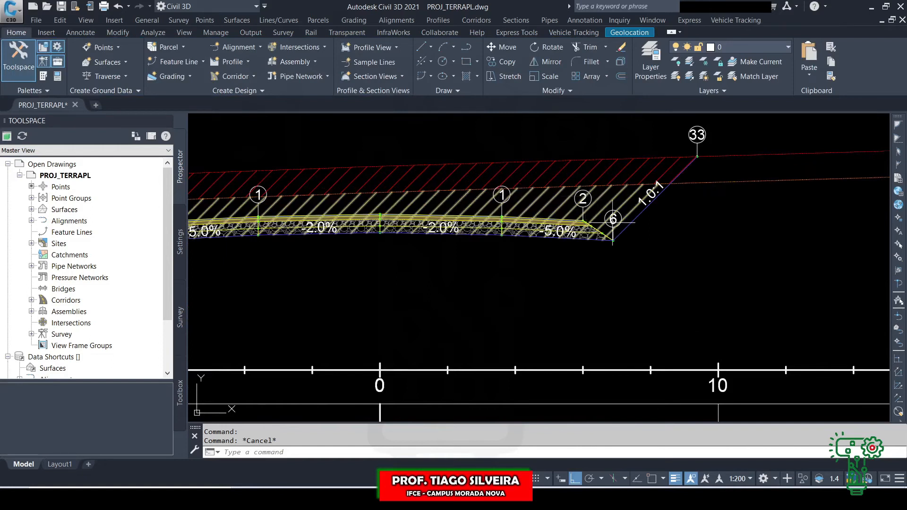
{"action": "scroll", "coordinate": [594, 215], "scroll_direction": "up", "scroll_amount": 4}
{"action": "scroll", "coordinate": [579, 184], "scroll_direction": "down", "scroll_amount": 1}
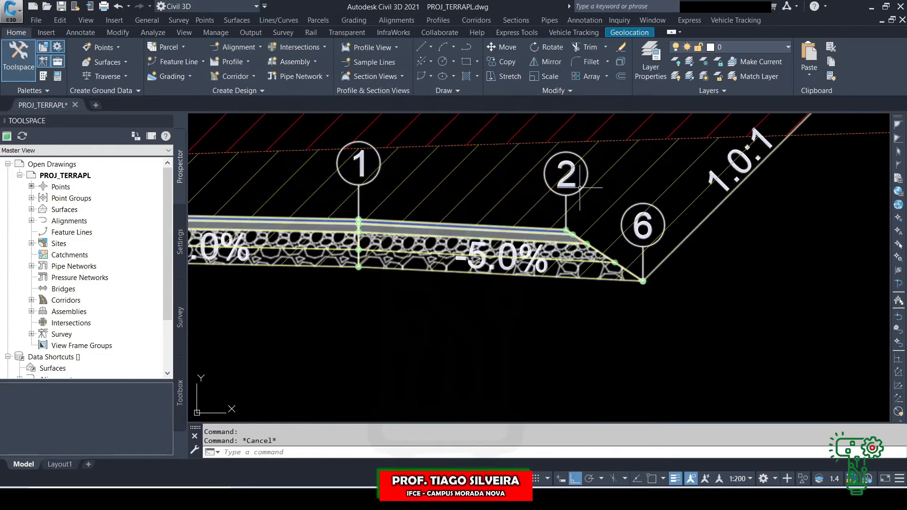
{"action": "scroll", "coordinate": [668, 246], "scroll_direction": "down", "scroll_amount": 3}
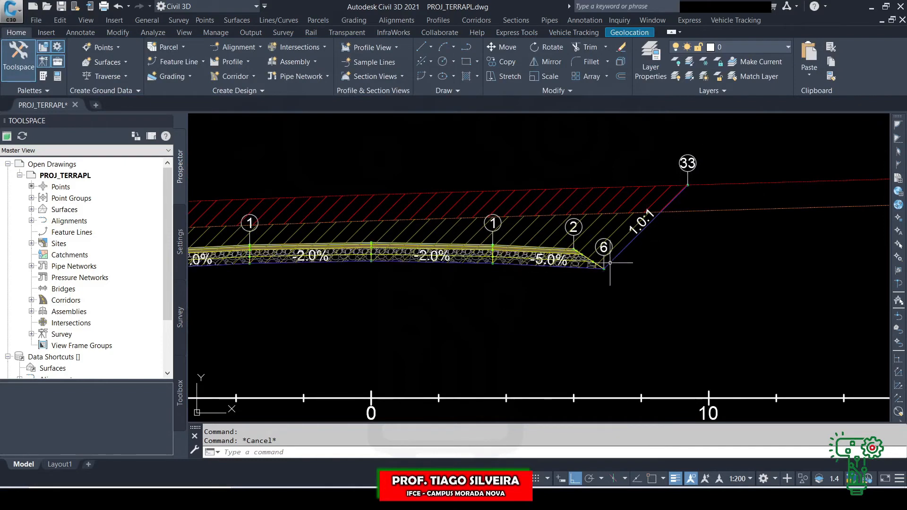
{"action": "scroll", "coordinate": [608, 268], "scroll_direction": "up", "scroll_amount": 2}
{"action": "scroll", "coordinate": [613, 264], "scroll_direction": "down", "scroll_amount": 2}
{"action": "scroll", "coordinate": [613, 263], "scroll_direction": "down", "scroll_amount": 3}
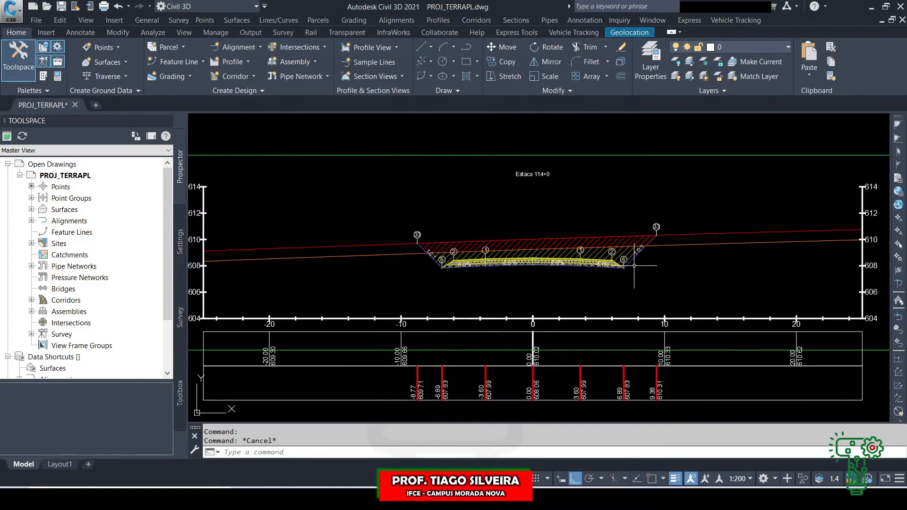
{"action": "scroll", "coordinate": [543, 283], "scroll_direction": "up", "scroll_amount": 3}
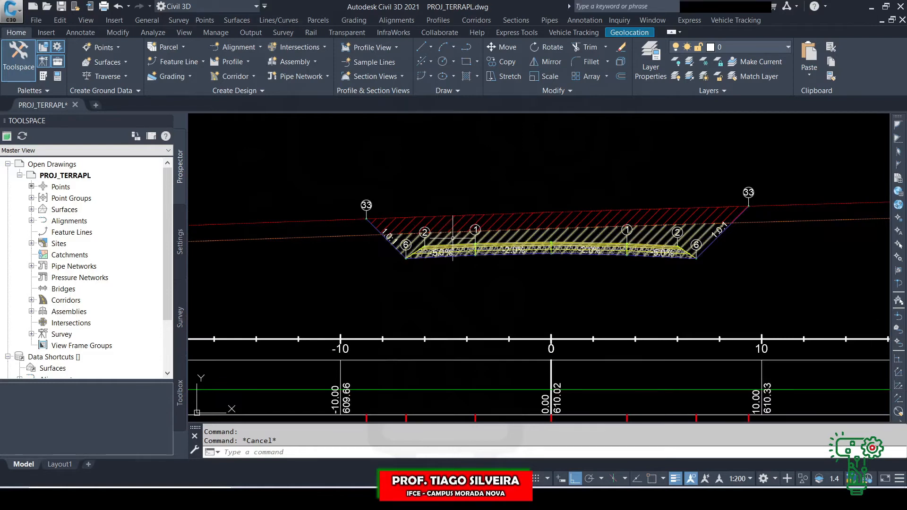
{"action": "scroll", "coordinate": [452, 239], "scroll_direction": "up", "scroll_amount": 4}
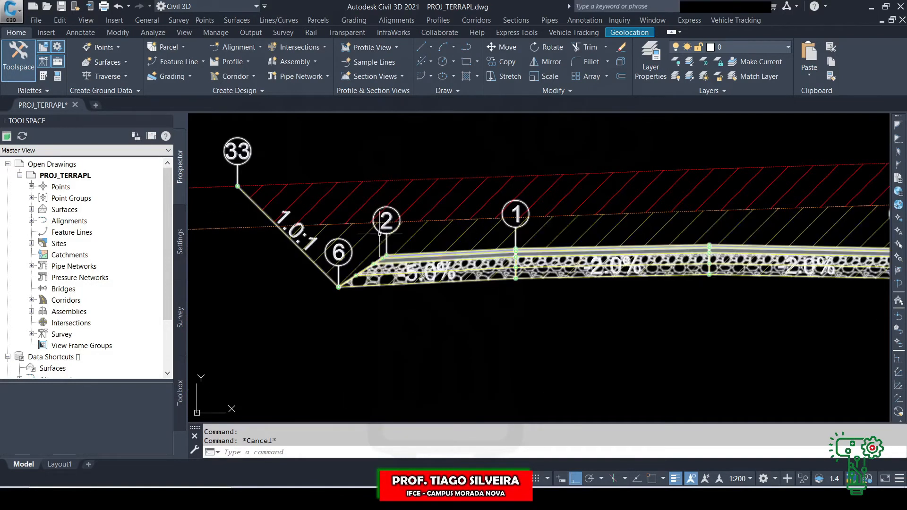
{"action": "scroll", "coordinate": [421, 182], "scroll_direction": "down", "scroll_amount": 2}
Step: Review the spacing of the whole section view grid and its placement relative to the plan and profile view
{"action": "scroll", "coordinate": [421, 183], "scroll_direction": "down", "scroll_amount": 6}
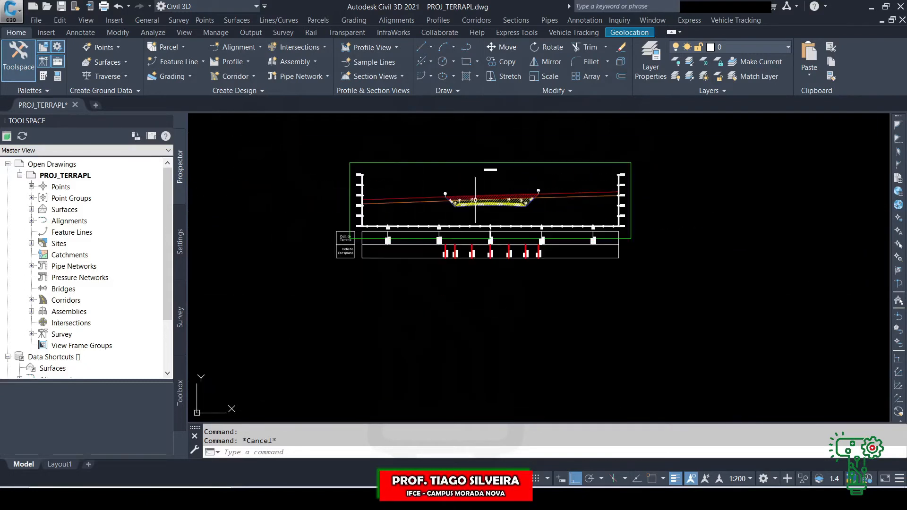
{"action": "scroll", "coordinate": [488, 199], "scroll_direction": "down", "scroll_amount": 3}
{"action": "middle_click_drag", "start_coordinate": [486, 194], "coordinate": [577, 234]}
{"action": "scroll", "coordinate": [573, 218], "scroll_direction": "down", "scroll_amount": 2}
{"action": "scroll", "coordinate": [460, 162], "scroll_direction": "up", "scroll_amount": 8}
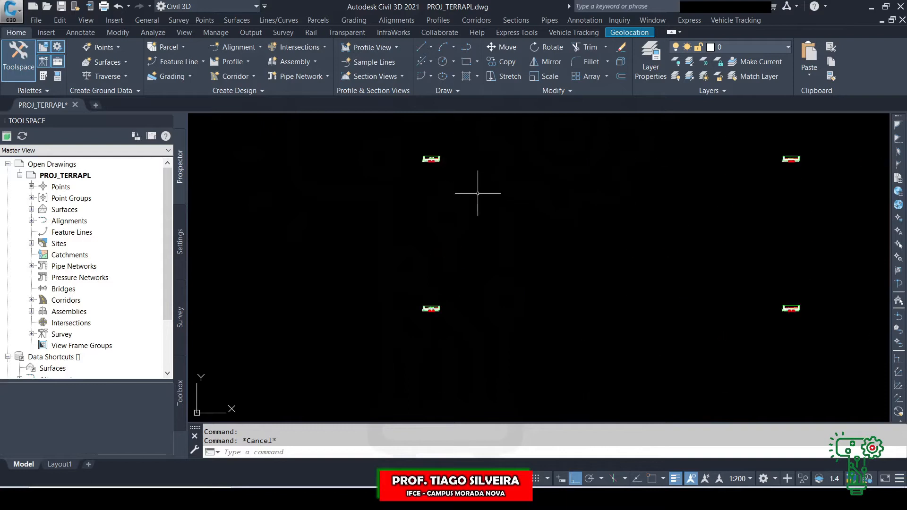
{"action": "scroll", "coordinate": [478, 190], "scroll_direction": "down", "scroll_amount": 10}
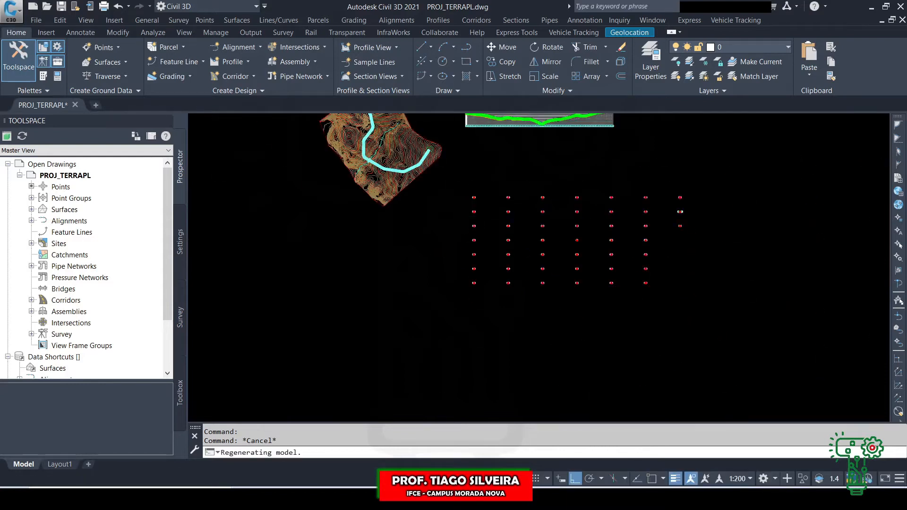
{"action": "scroll", "coordinate": [491, 219], "scroll_direction": "down", "scroll_amount": 2}
{"action": "key", "text": "Escape"}
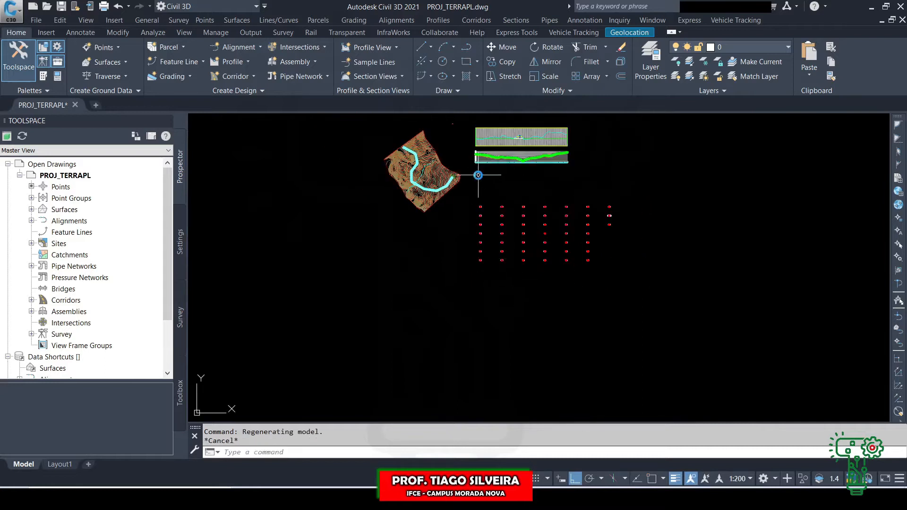
{"action": "scroll", "coordinate": [479, 176], "scroll_direction": "up", "scroll_amount": 2}
{"action": "key", "text": "Escape"}
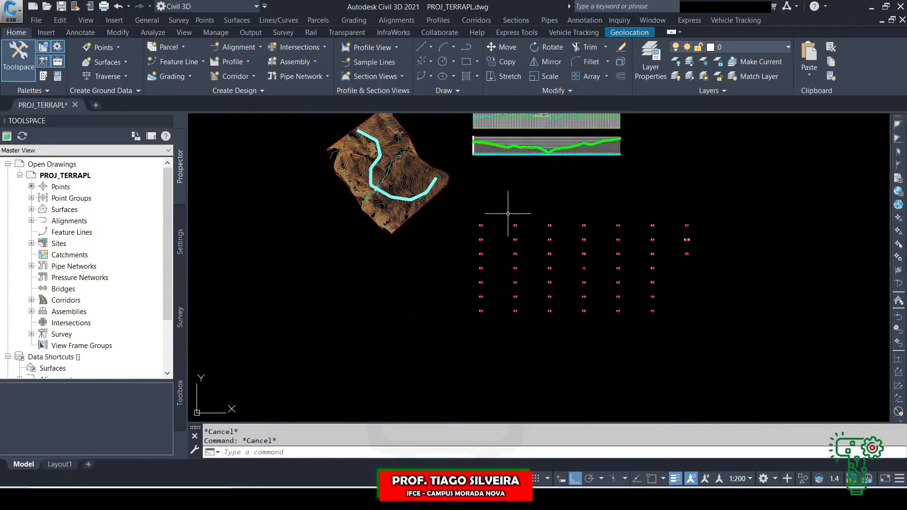
Step: Update the group layout of the section views from the Estaca 100+0 view to match their spacing to the 1:200 scale
{"action": "scroll", "coordinate": [472, 219], "scroll_direction": "up", "scroll_amount": 5}
{"action": "scroll", "coordinate": [470, 221], "scroll_direction": "up", "scroll_amount": 2}
{"action": "left_click", "coordinate": [467, 220]}
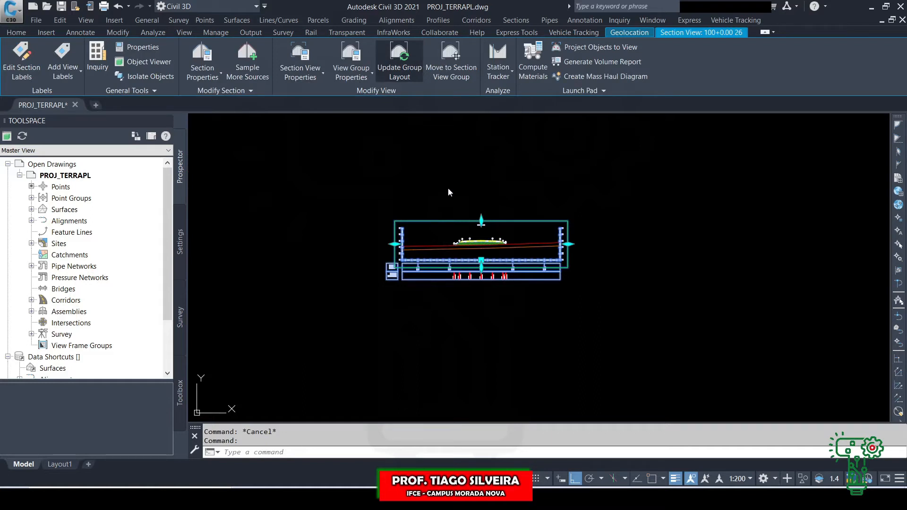
{"action": "key", "text": "Escape"}
{"action": "scroll", "coordinate": [474, 247], "scroll_direction": "down", "scroll_amount": 4}
{"action": "scroll", "coordinate": [466, 226], "scroll_direction": "down", "scroll_amount": 1}
{"action": "scroll", "coordinate": [480, 226], "scroll_direction": "up", "scroll_amount": 1}
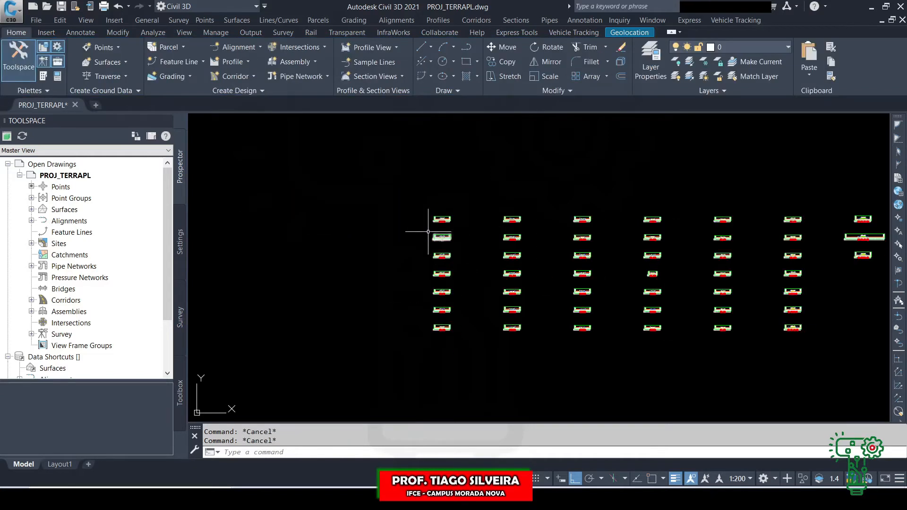
Step: Compare the wide section view in the last column with the longer sample line where the corridor crosses the stream in plan
{"action": "scroll", "coordinate": [715, 224], "scroll_direction": "down", "scroll_amount": 2}
{"action": "scroll", "coordinate": [667, 248], "scroll_direction": "up", "scroll_amount": 5}
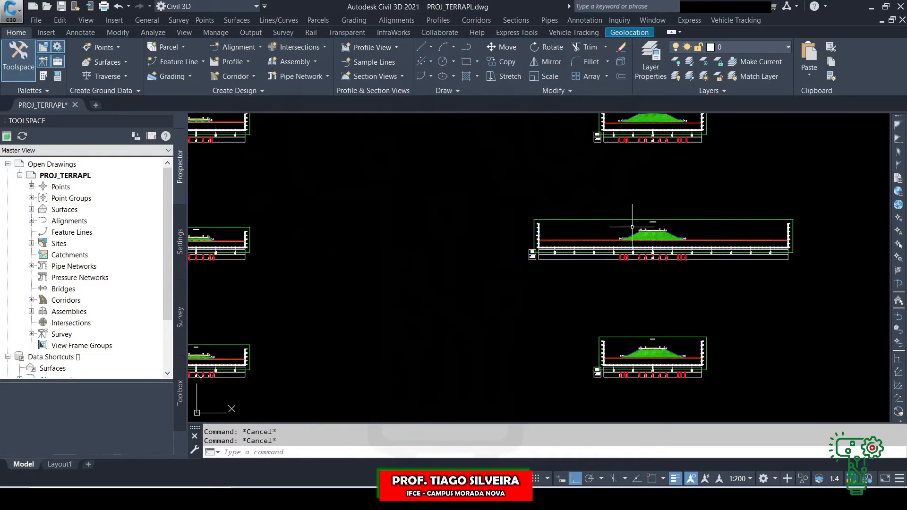
{"action": "scroll", "coordinate": [548, 207], "scroll_direction": "up", "scroll_amount": 3}
{"action": "scroll", "coordinate": [484, 216], "scroll_direction": "down", "scroll_amount": 8}
{"action": "middle_click_drag", "start_coordinate": [436, 199], "coordinate": [681, 272]}
{"action": "scroll", "coordinate": [675, 269], "scroll_direction": "down", "scroll_amount": 4}
{"action": "scroll", "coordinate": [407, 187], "scroll_direction": "up", "scroll_amount": 5}
{"action": "scroll", "coordinate": [369, 199], "scroll_direction": "up", "scroll_amount": 7}
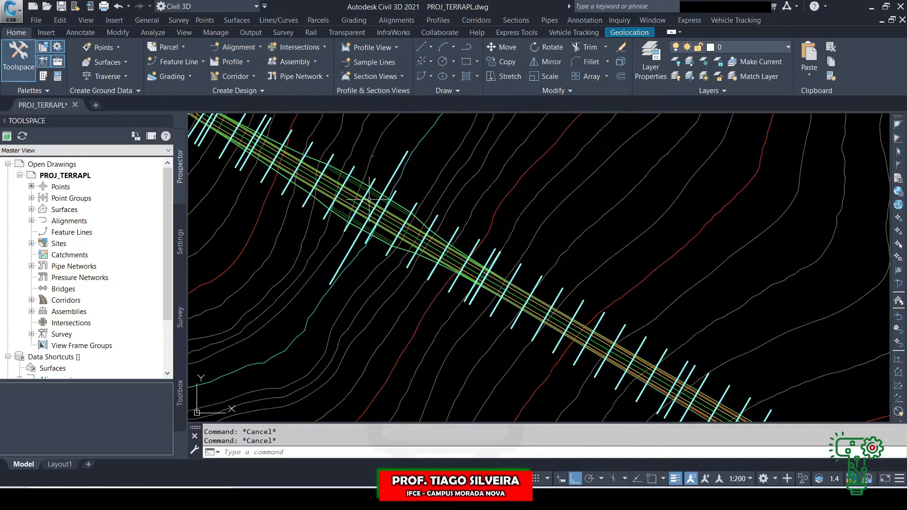
{"action": "scroll", "coordinate": [357, 212], "scroll_direction": "down", "scroll_amount": 5}
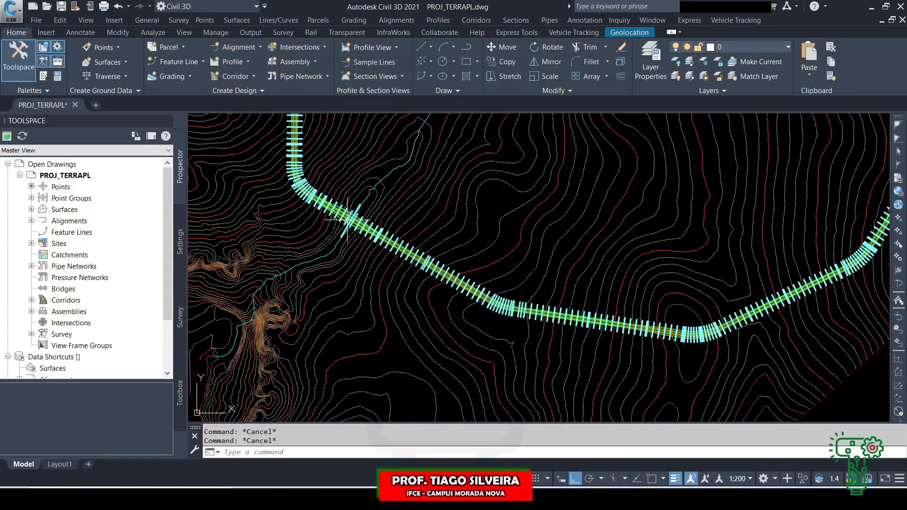
{"action": "scroll", "coordinate": [541, 285], "scroll_direction": "down", "scroll_amount": 4}
{"action": "scroll", "coordinate": [553, 261], "scroll_direction": "up", "scroll_amount": 3}
Step: Inspect the high embankment, side slopes and data bands of the wide section view in the last column
{"action": "scroll", "coordinate": [553, 261], "scroll_direction": "up", "scroll_amount": 10}
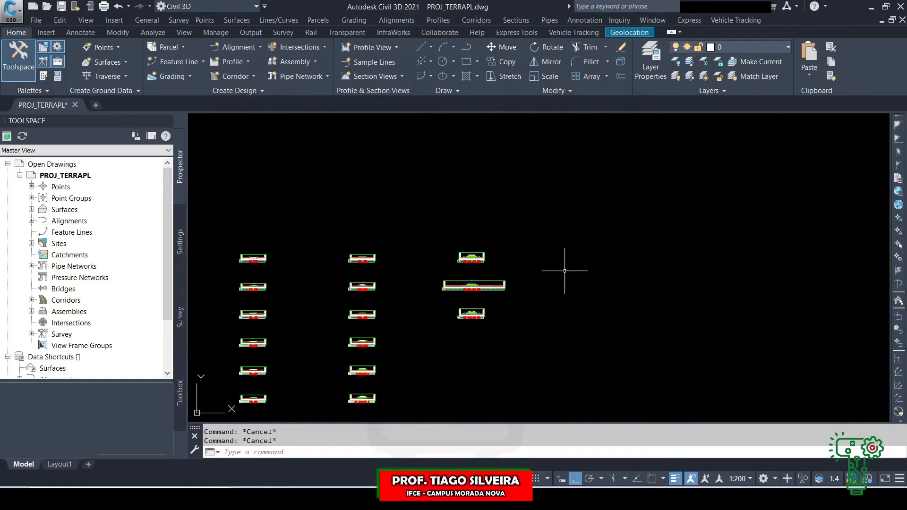
{"action": "scroll", "coordinate": [447, 235], "scroll_direction": "up", "scroll_amount": 4}
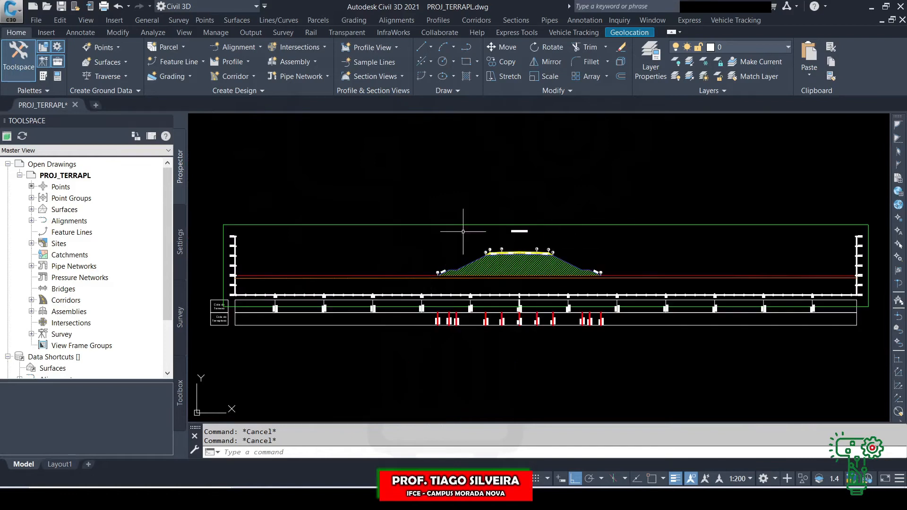
{"action": "scroll", "coordinate": [630, 267], "scroll_direction": "up", "scroll_amount": 4}
{"action": "middle_click_drag", "start_coordinate": [516, 293], "coordinate": [538, 254]}
{"action": "middle_click_drag", "start_coordinate": [522, 209], "coordinate": [534, 208]}
{"action": "scroll", "coordinate": [547, 257], "scroll_direction": "down", "scroll_amount": 8}
Step: Examine the design profile against the terrain and rock lines in the profile view, checking the cut and fill hatched stretches
{"action": "scroll", "coordinate": [530, 258], "scroll_direction": "down", "scroll_amount": 6}
{"action": "middle_click_drag", "start_coordinate": [527, 237], "coordinate": [485, 320]}
{"action": "scroll", "coordinate": [613, 197], "scroll_direction": "up", "scroll_amount": 7}
{"action": "scroll", "coordinate": [577, 283], "scroll_direction": "up", "scroll_amount": 4}
{"action": "left_click", "coordinate": [567, 226]}
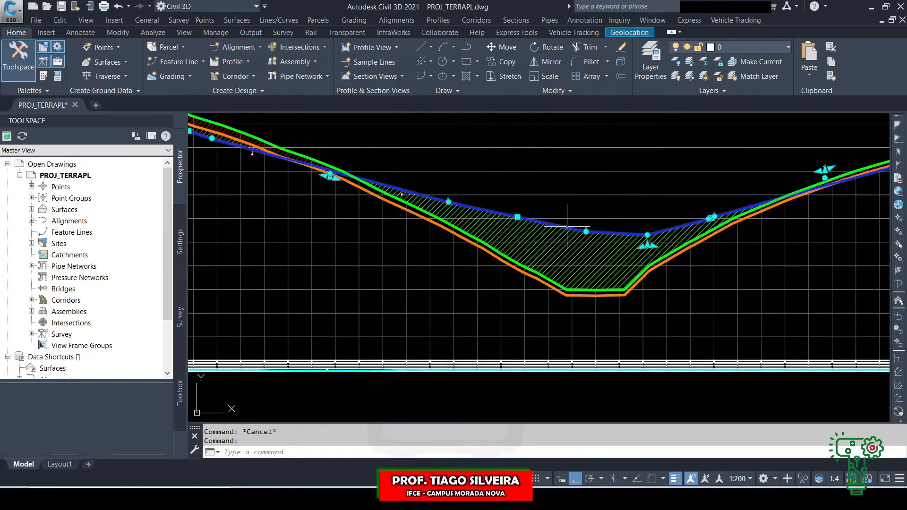
{"action": "scroll", "coordinate": [569, 226], "scroll_direction": "down", "scroll_amount": 2}
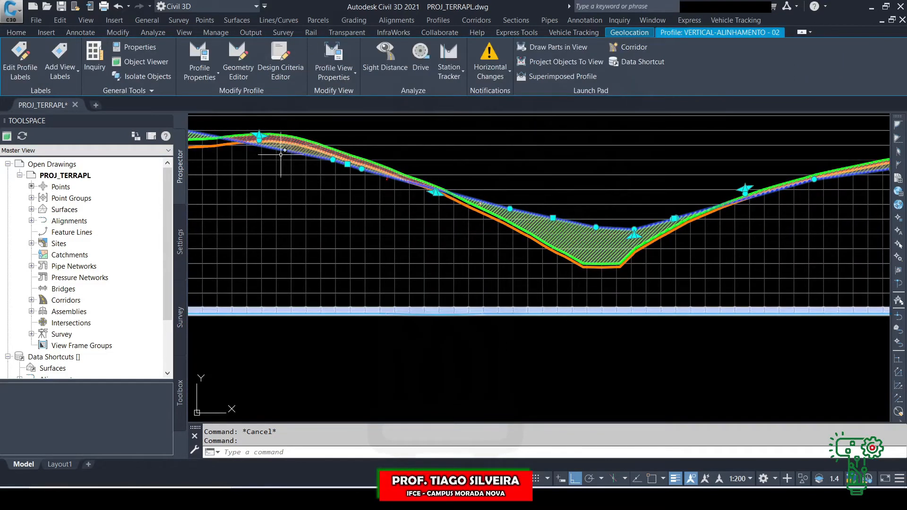
{"action": "scroll", "coordinate": [242, 136], "scroll_direction": "up", "scroll_amount": 4}
{"action": "middle_click_drag", "start_coordinate": [282, 155], "coordinate": [379, 213]}
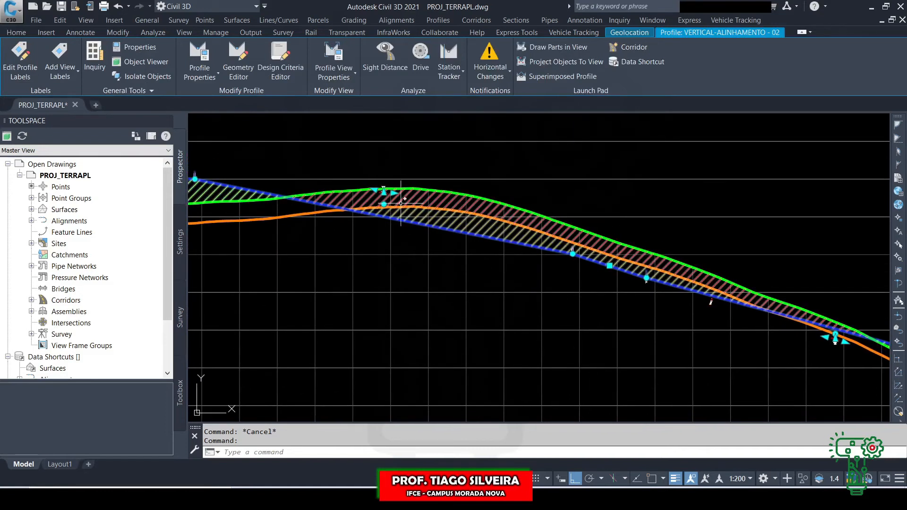
{"action": "key", "text": "Escape"}
{"action": "key", "text": "Escape"}
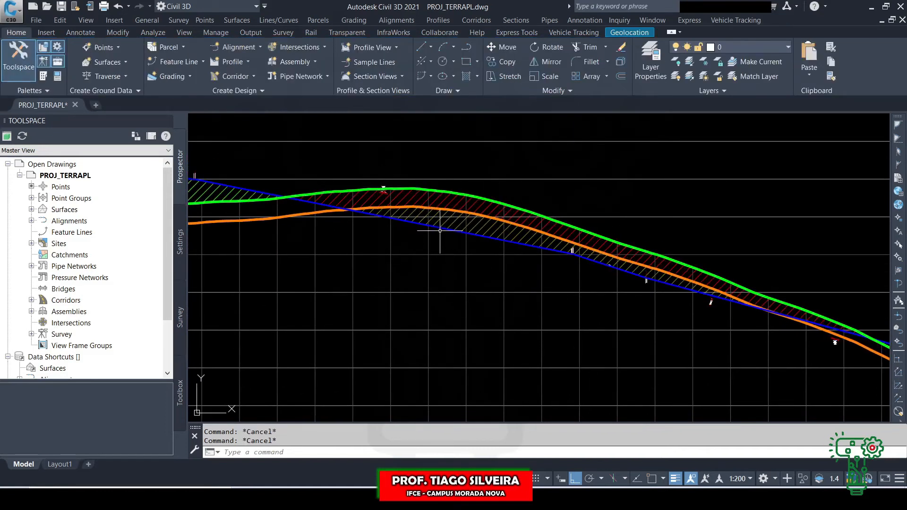
{"action": "scroll", "coordinate": [386, 191], "scroll_direction": "down", "scroll_amount": 2}
{"action": "middle_click_drag", "start_coordinate": [710, 263], "coordinate": [313, 183]}
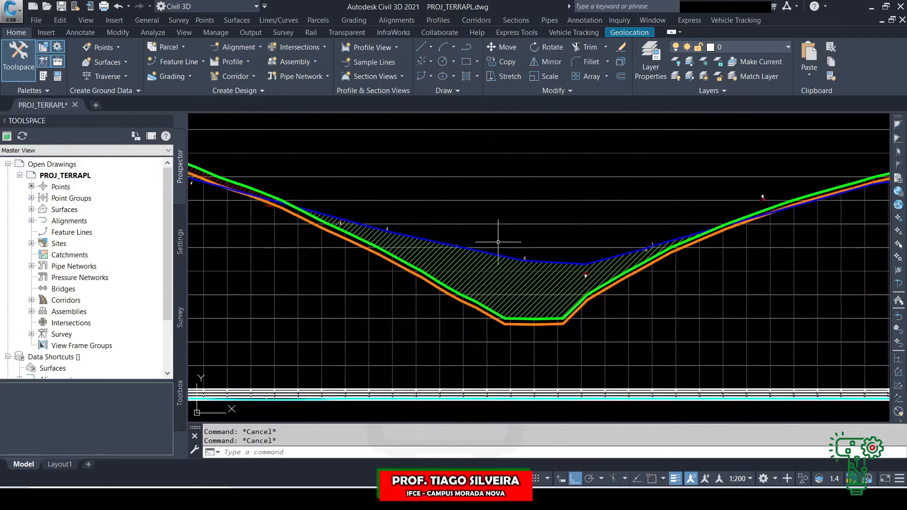
Step: Move the design profile's vertical intersection point in the valley lower and closer to the centre of the terrain low, with Ortho off
{"action": "left_click", "coordinate": [514, 254]}
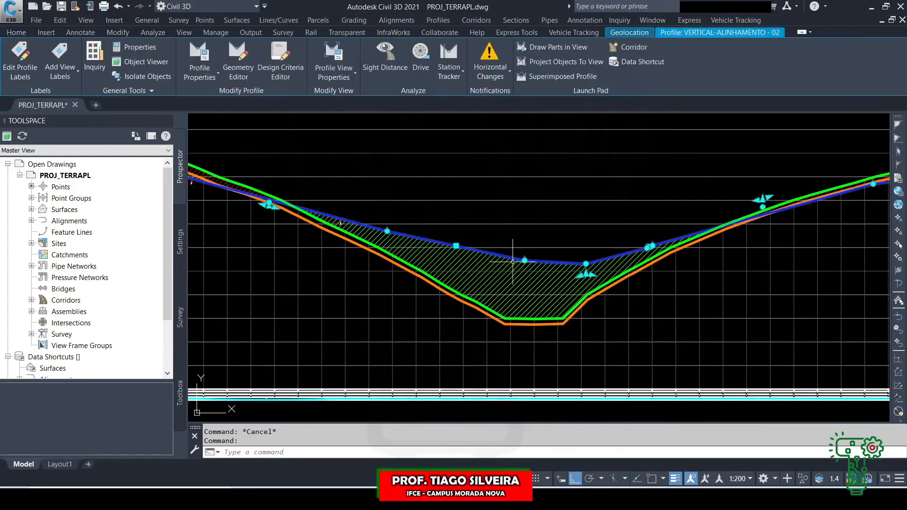
{"action": "left_click", "coordinate": [586, 273]}
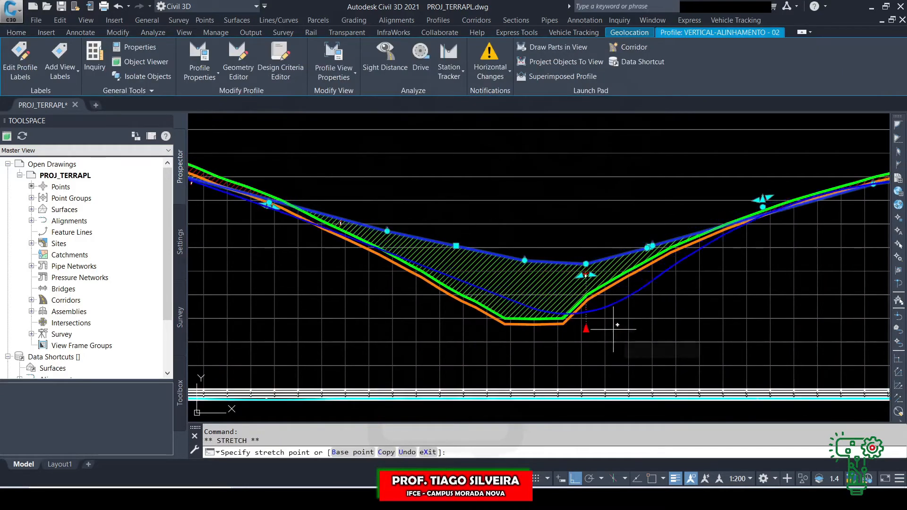
{"action": "left_click", "coordinate": [575, 478]}
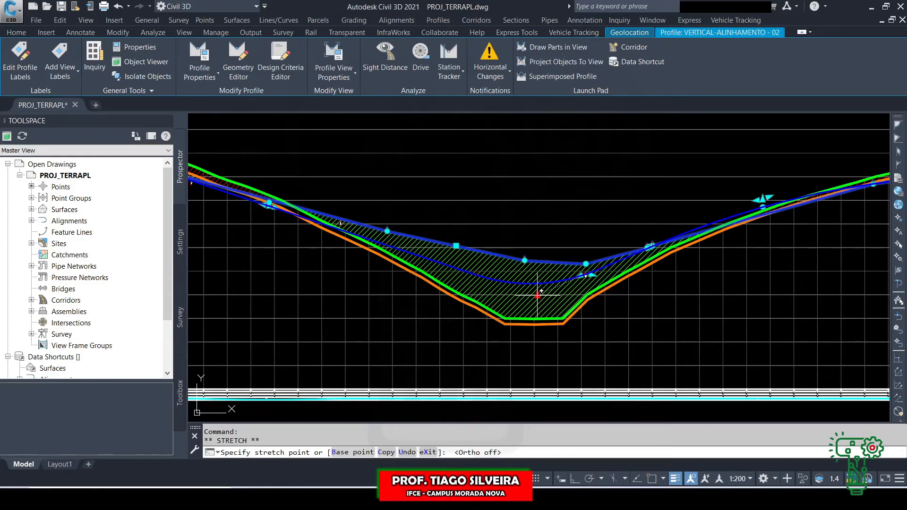
{"action": "left_click", "coordinate": [538, 296]}
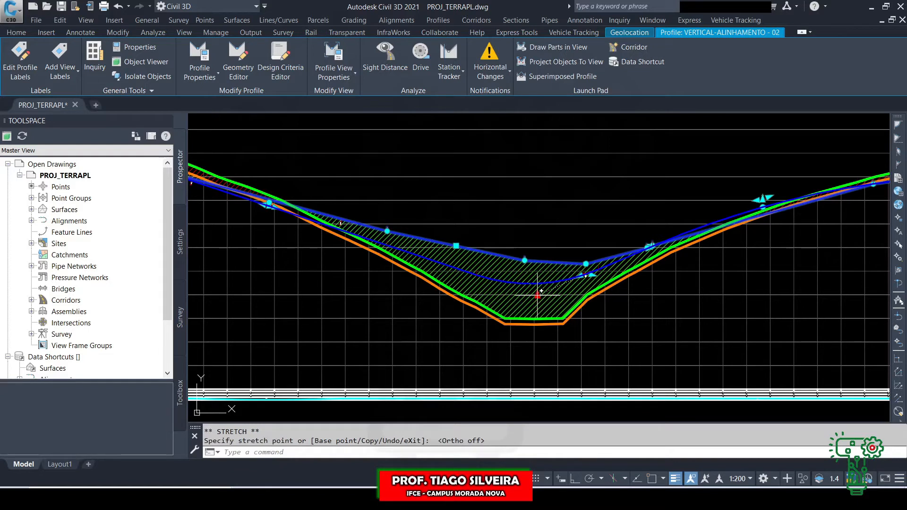
{"action": "left_click", "coordinate": [538, 295]}
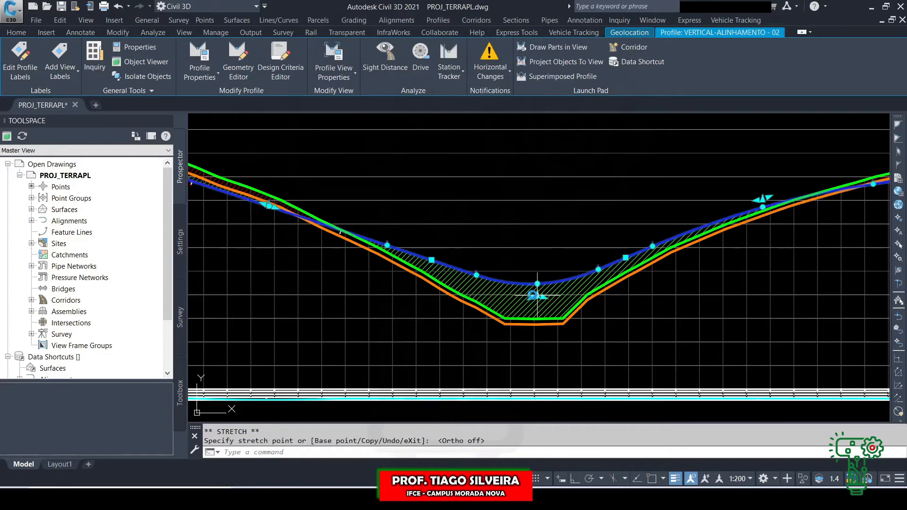
{"action": "key", "text": "Escape"}
Step: Rebuild the RODOVIA corridor to apply the changed design profile
{"action": "scroll", "coordinate": [626, 233], "scroll_direction": "down", "scroll_amount": 4}
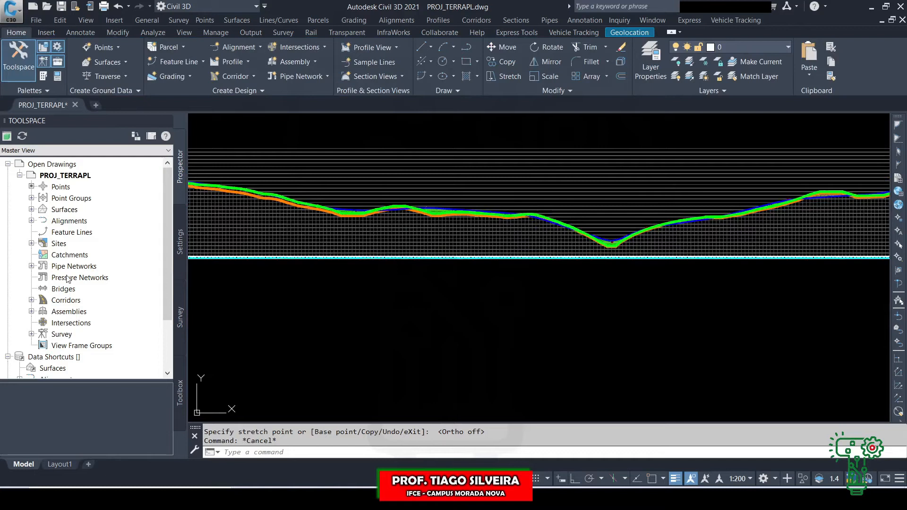
{"action": "left_click", "coordinate": [31, 300]}
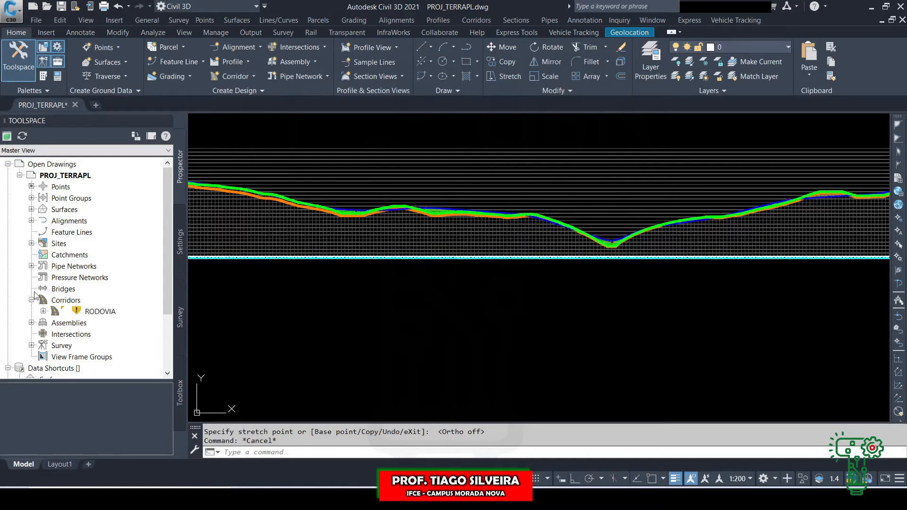
{"action": "scroll", "coordinate": [100, 294], "scroll_direction": "down", "scroll_amount": 2}
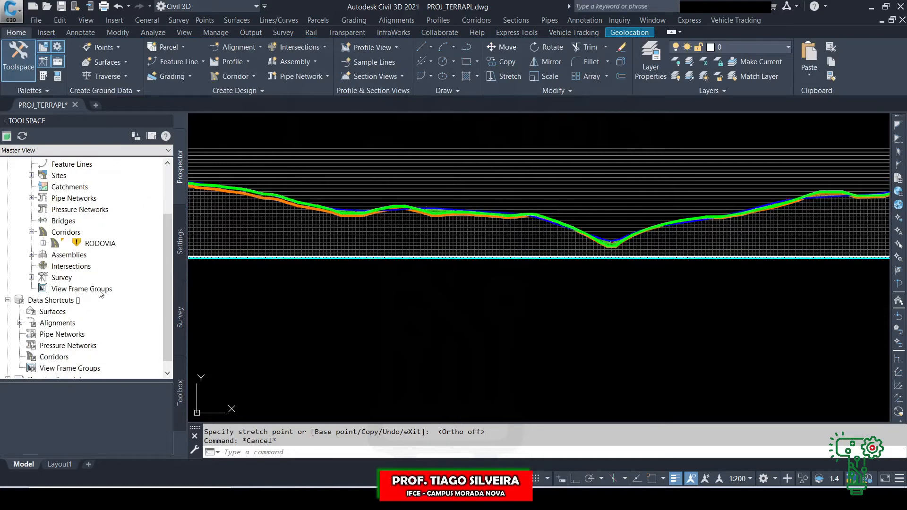
{"action": "left_click", "coordinate": [97, 244]}
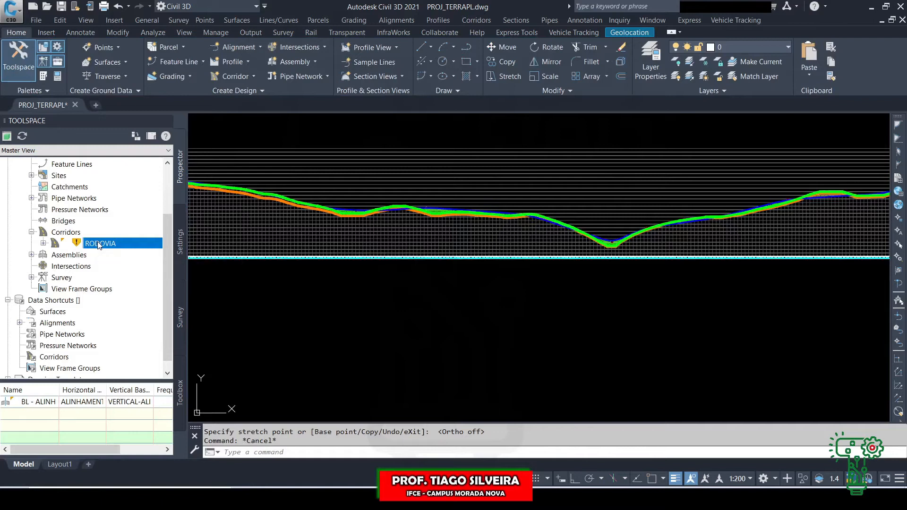
{"action": "right_click", "coordinate": [99, 244]}
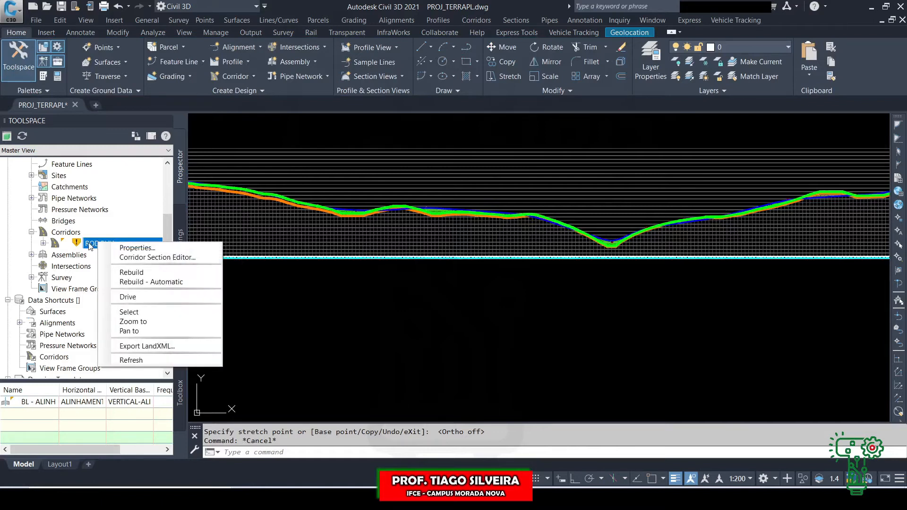
{"action": "left_click", "coordinate": [131, 273]}
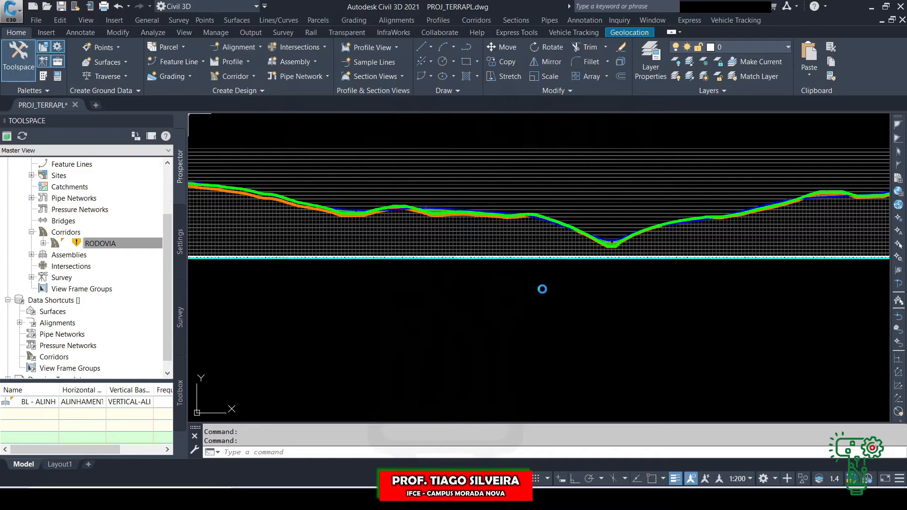
{"action": "key", "text": "Escape"}
Step: Examine the white, yellow and blue lines drawn across the hump of the curve in the gridded diagram above the profile view
{"action": "scroll", "coordinate": [538, 298], "scroll_direction": "down", "scroll_amount": 4}
{"action": "scroll", "coordinate": [560, 188], "scroll_direction": "up", "scroll_amount": 8}
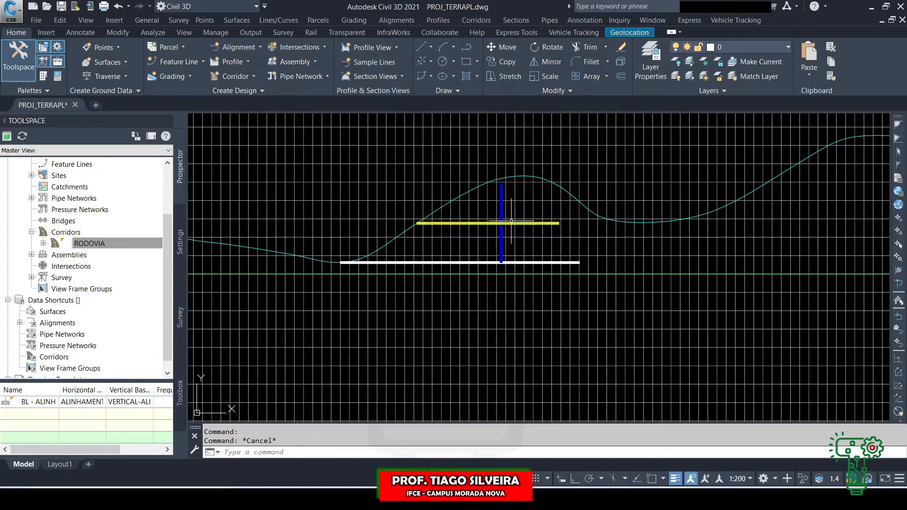
{"action": "scroll", "coordinate": [510, 245], "scroll_direction": "up", "scroll_amount": 4}
{"action": "key", "text": "Escape"}
{"action": "left_click", "coordinate": [488, 235]}
{"action": "key", "text": "Escape"}
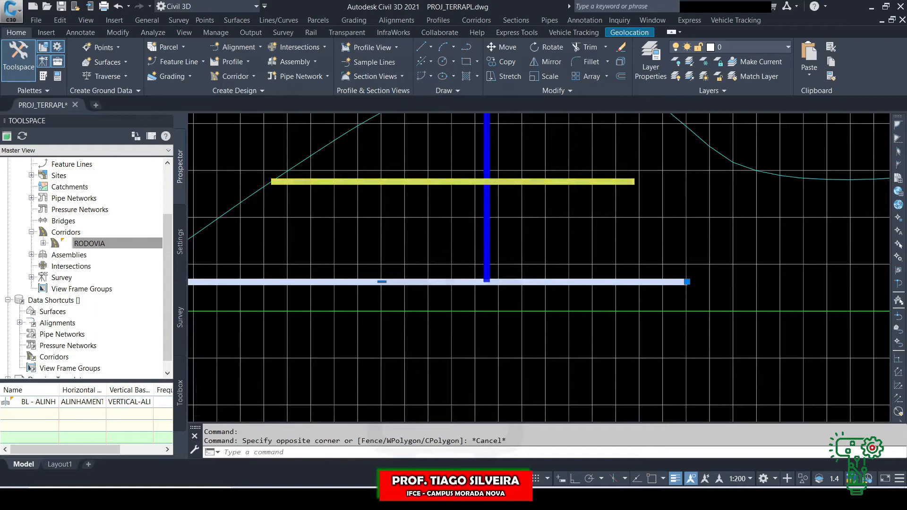
{"action": "scroll", "coordinate": [507, 211], "scroll_direction": "down", "scroll_amount": 8}
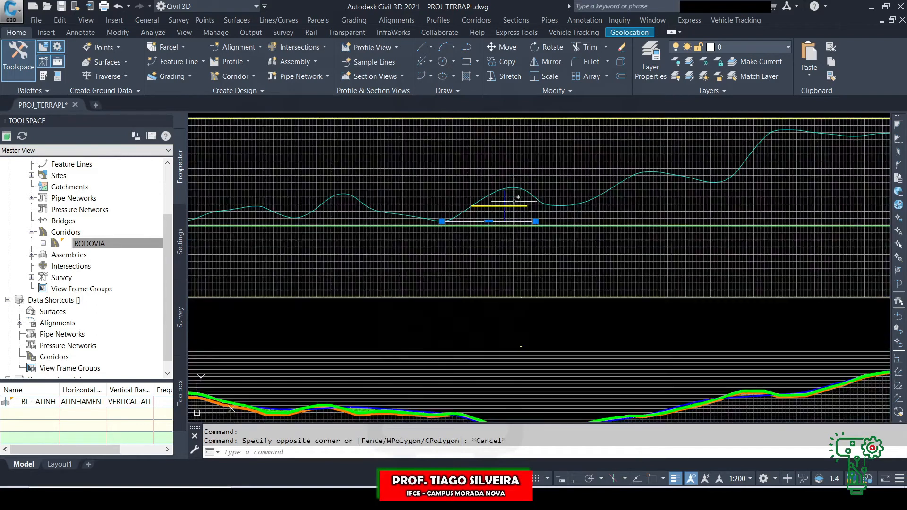
Step: Inspect the rebuilt embankment, side slopes and data bands in the Estaca 129+11.80 section view
{"action": "scroll", "coordinate": [514, 201], "scroll_direction": "down", "scroll_amount": 6}
{"action": "scroll", "coordinate": [514, 287], "scroll_direction": "up", "scroll_amount": 8}
{"action": "scroll", "coordinate": [514, 287], "scroll_direction": "up", "scroll_amount": 10}
{"action": "scroll", "coordinate": [495, 228], "scroll_direction": "up", "scroll_amount": 3}
{"action": "scroll", "coordinate": [517, 178], "scroll_direction": "down", "scroll_amount": 5}
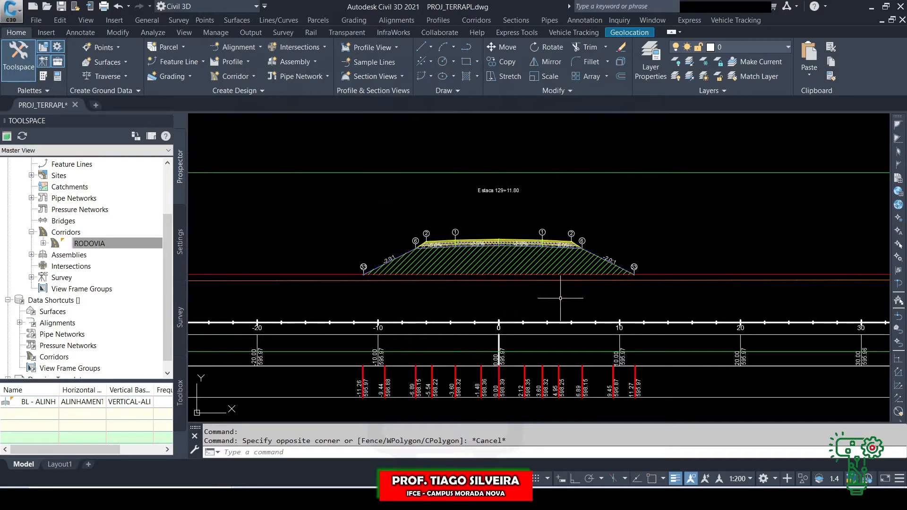
{"action": "middle_click_drag", "start_coordinate": [516, 345], "coordinate": [505, 312]}
{"action": "key", "text": "Escape"}
{"action": "scroll", "coordinate": [441, 340], "scroll_direction": "up", "scroll_amount": 1}
{"action": "scroll", "coordinate": [427, 296], "scroll_direction": "down", "scroll_amount": 2}
{"action": "scroll", "coordinate": [318, 306], "scroll_direction": "down", "scroll_amount": 3}
{"action": "scroll", "coordinate": [324, 304], "scroll_direction": "up", "scroll_amount": 4}
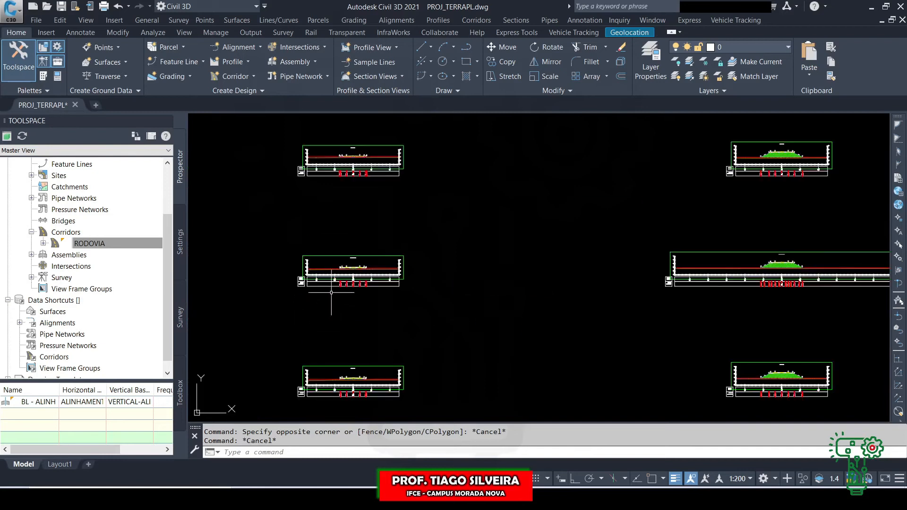
Step: Compare the cut section at Estaca 121+0 with the embankment section views in the last columns
{"action": "scroll", "coordinate": [380, 229], "scroll_direction": "up", "scroll_amount": 3}
{"action": "scroll", "coordinate": [475, 203], "scroll_direction": "up", "scroll_amount": 4}
{"action": "scroll", "coordinate": [484, 225], "scroll_direction": "down", "scroll_amount": 4}
{"action": "scroll", "coordinate": [484, 225], "scroll_direction": "down", "scroll_amount": 5}
{"action": "scroll", "coordinate": [406, 293], "scroll_direction": "up", "scroll_amount": 3}
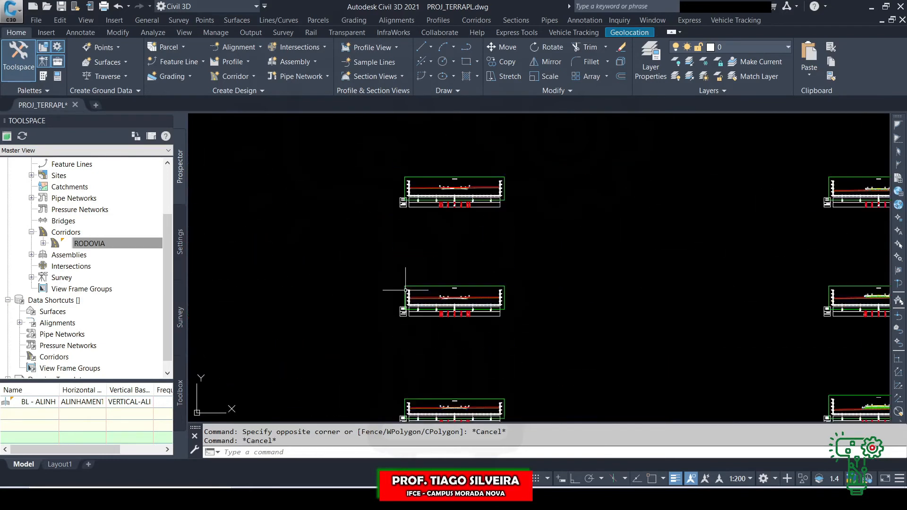
{"action": "scroll", "coordinate": [466, 305], "scroll_direction": "up", "scroll_amount": 4}
{"action": "scroll", "coordinate": [466, 305], "scroll_direction": "down", "scroll_amount": 7}
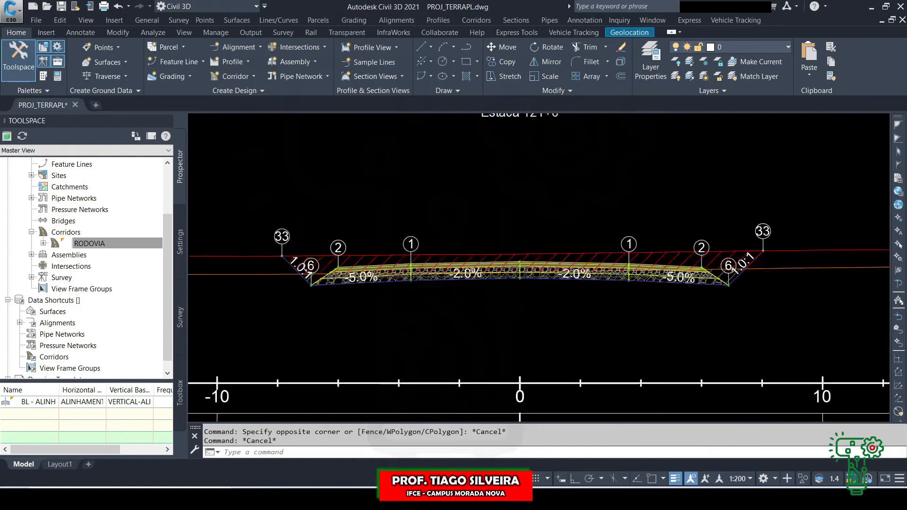
{"action": "scroll", "coordinate": [567, 254], "scroll_direction": "down", "scroll_amount": 2}
{"action": "middle_click_drag", "start_coordinate": [453, 255], "coordinate": [357, 234]}
{"action": "scroll", "coordinate": [677, 197], "scroll_direction": "up", "scroll_amount": 9}
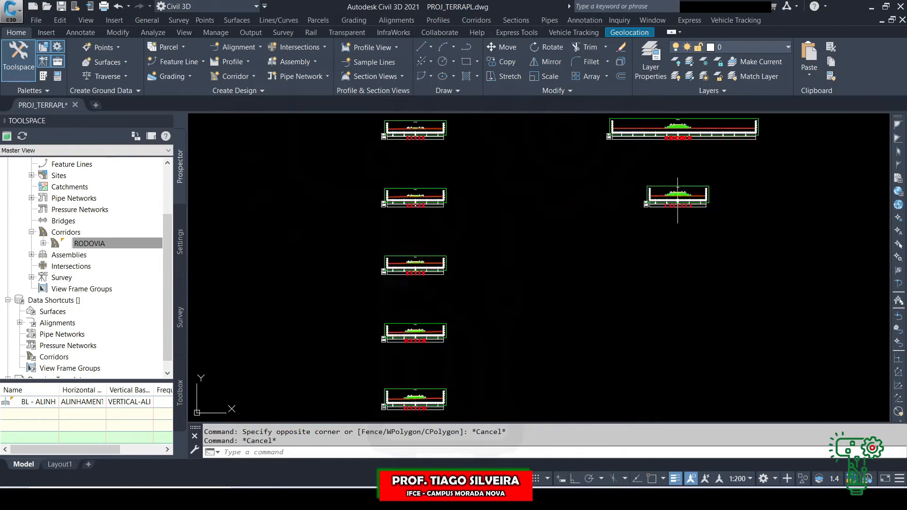
{"action": "scroll", "coordinate": [697, 192], "scroll_direction": "up", "scroll_amount": 2}
{"action": "scroll", "coordinate": [571, 255], "scroll_direction": "down", "scroll_amount": 7}
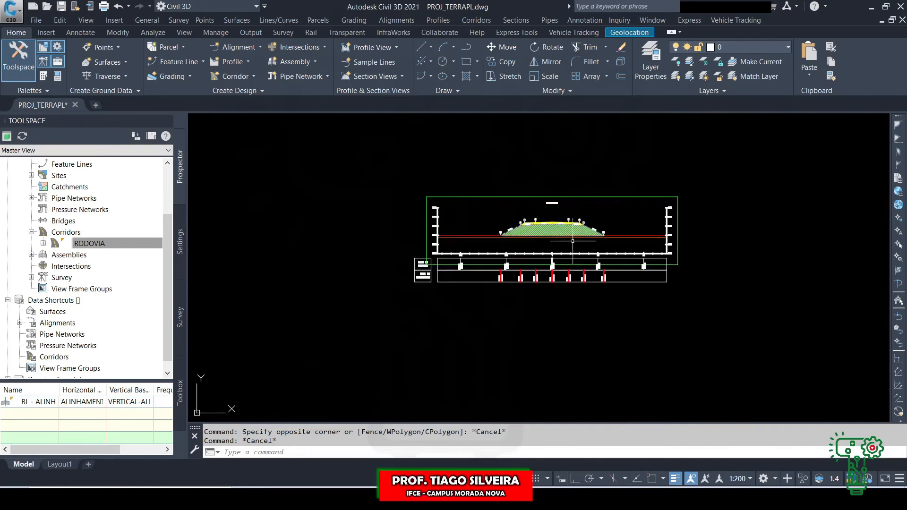
Step: Examine the corridor slopes and the long sample line at the stream crossing in plan
{"action": "scroll", "coordinate": [571, 255], "scroll_direction": "down", "scroll_amount": 6}
{"action": "middle_click_drag", "start_coordinate": [367, 243], "coordinate": [713, 279]}
{"action": "scroll", "coordinate": [711, 279], "scroll_direction": "down", "scroll_amount": 4}
{"action": "scroll", "coordinate": [456, 191], "scroll_direction": "up", "scroll_amount": 7}
{"action": "scroll", "coordinate": [453, 191], "scroll_direction": "up", "scroll_amount": 5}
{"action": "scroll", "coordinate": [427, 221], "scroll_direction": "up", "scroll_amount": 2}
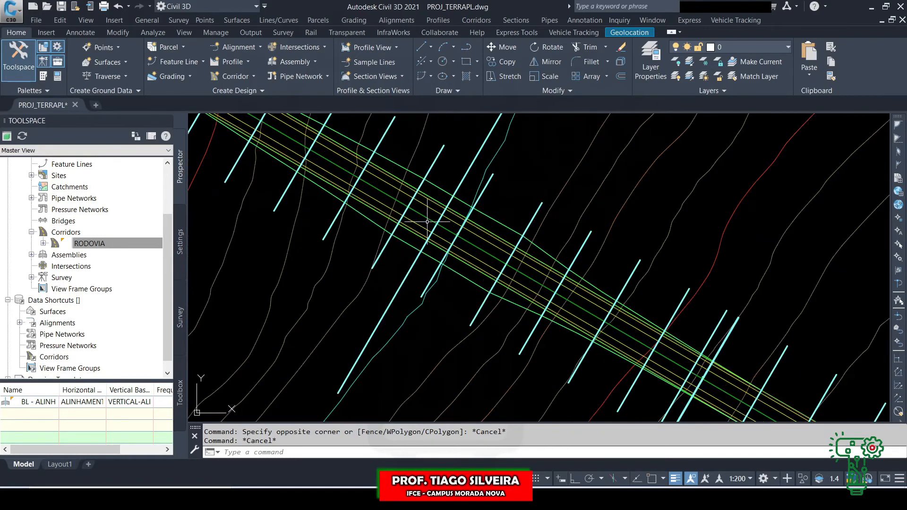
{"action": "scroll", "coordinate": [435, 232], "scroll_direction": "down", "scroll_amount": 2}
{"action": "key", "text": "Escape"}
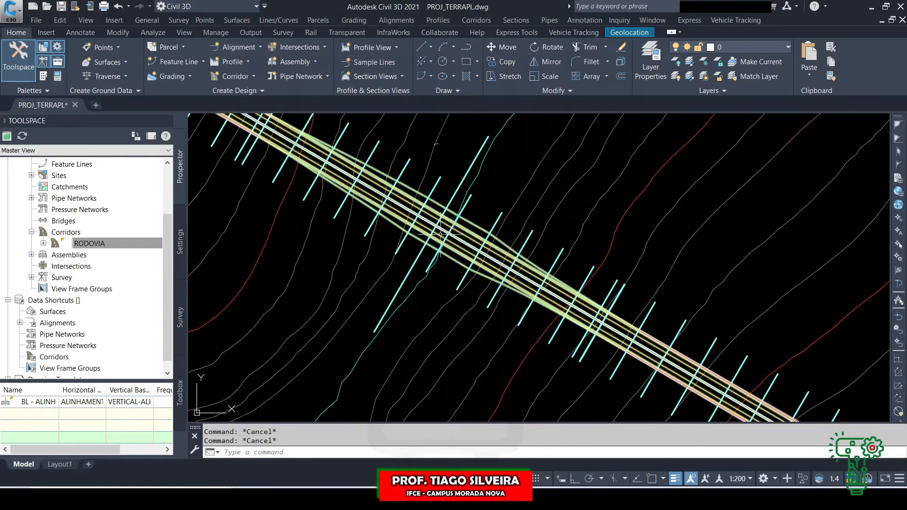
Step: Compare the edited valley stretch of the profile view with the alignment's stream crossing in the plan
{"action": "scroll", "coordinate": [425, 231], "scroll_direction": "down", "scroll_amount": 5}
{"action": "scroll", "coordinate": [735, 325], "scroll_direction": "down", "scroll_amount": 4}
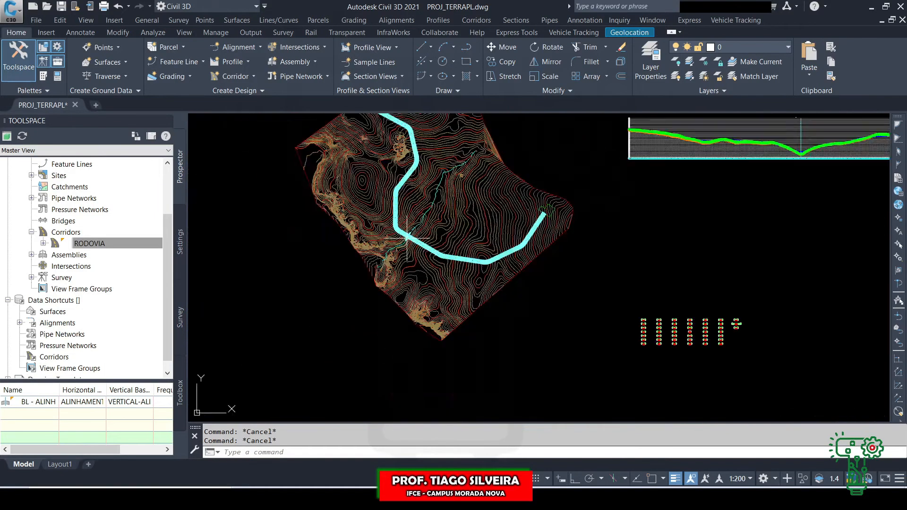
{"action": "scroll", "coordinate": [526, 204], "scroll_direction": "up", "scroll_amount": 5}
{"action": "scroll", "coordinate": [638, 199], "scroll_direction": "up", "scroll_amount": 5}
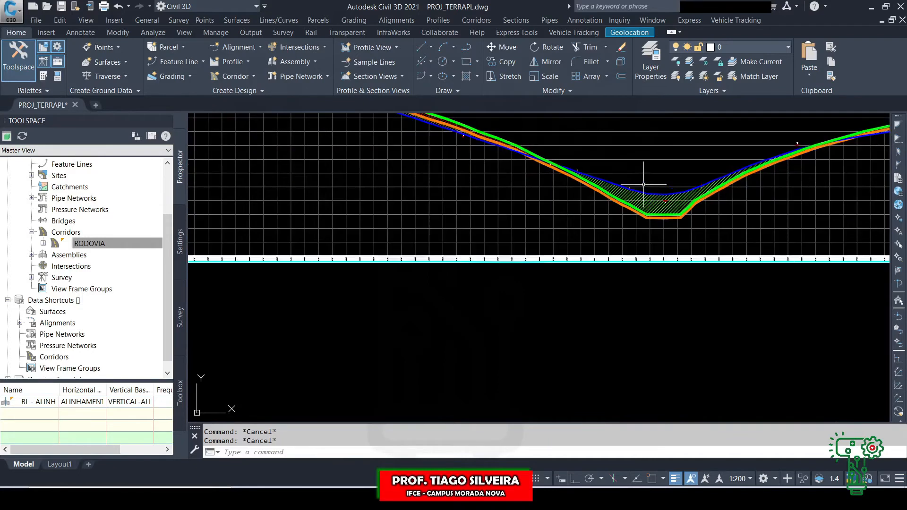
{"action": "scroll", "coordinate": [534, 206], "scroll_direction": "down", "scroll_amount": 8}
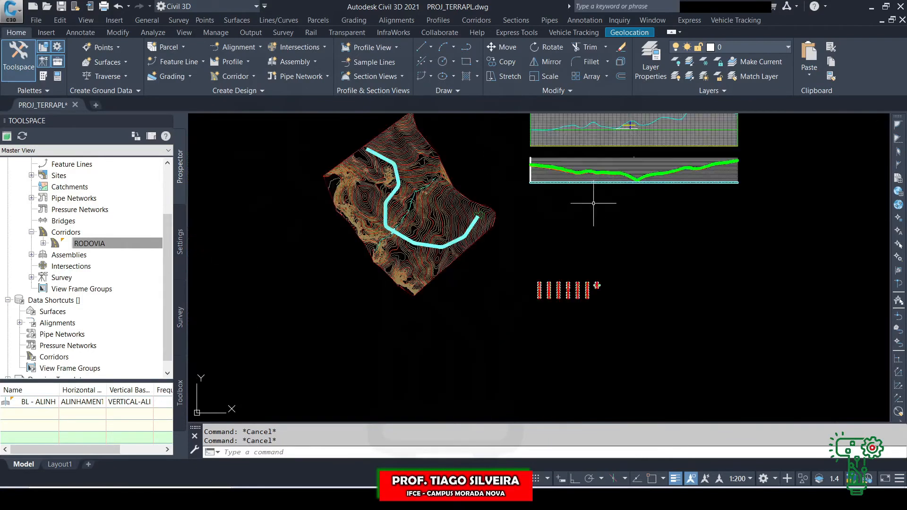
{"action": "scroll", "coordinate": [382, 229], "scroll_direction": "up", "scroll_amount": 6}
{"action": "scroll", "coordinate": [382, 229], "scroll_direction": "down", "scroll_amount": 6}
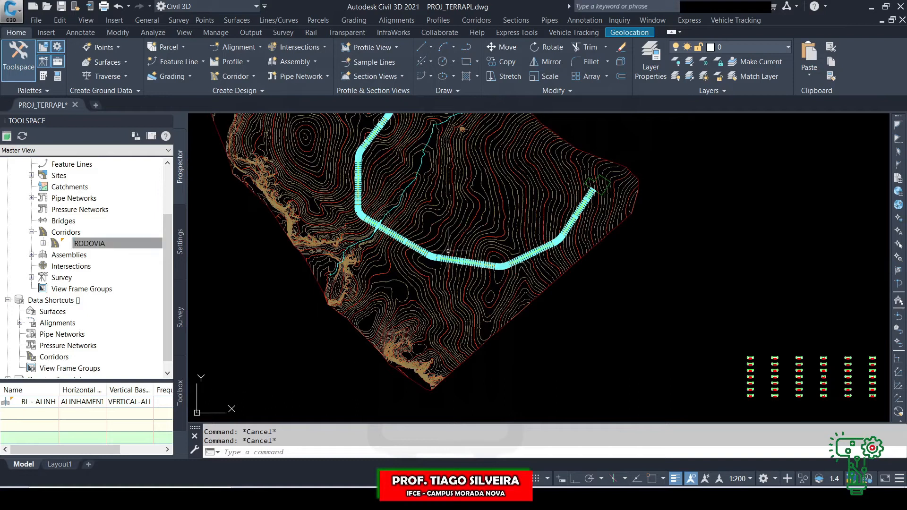
Step: Open the Toolbox and list the BRASIL report categories under RELATÓRIOS
{"action": "left_click", "coordinate": [180, 401]}
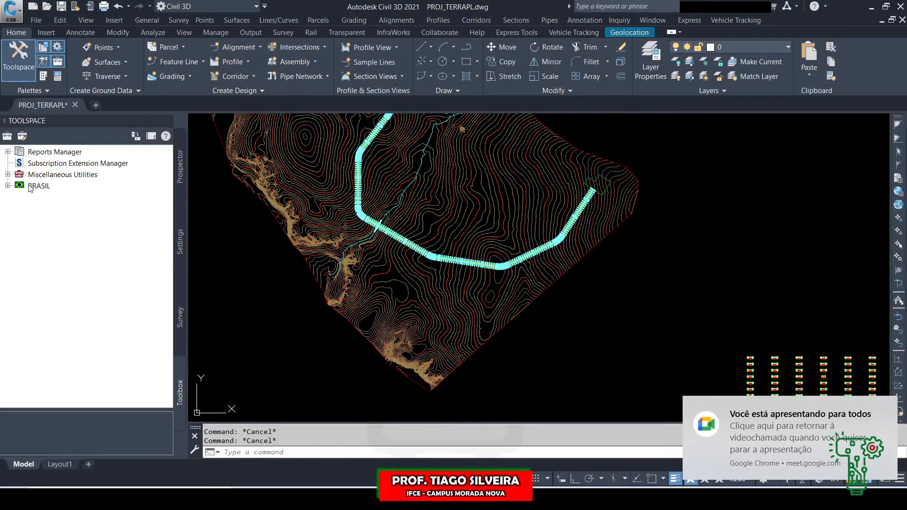
{"action": "left_click", "coordinate": [33, 187]}
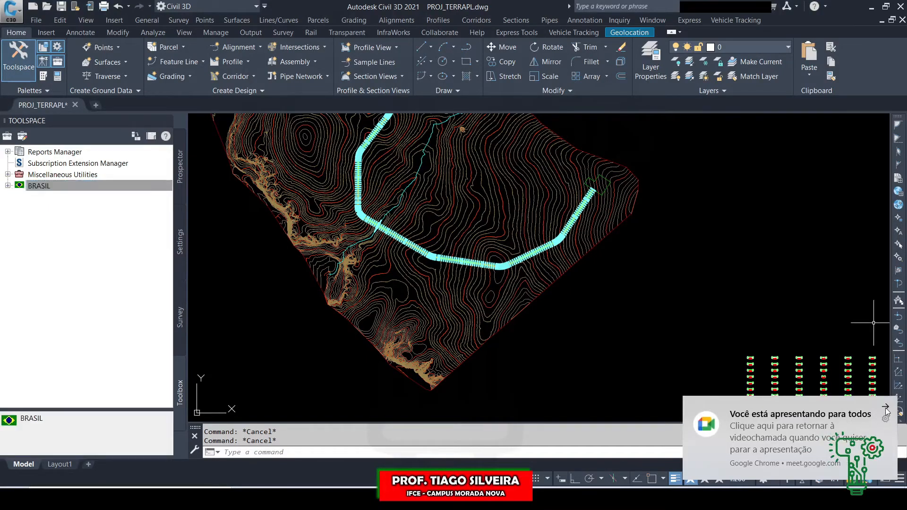
{"action": "left_click", "coordinate": [8, 185]}
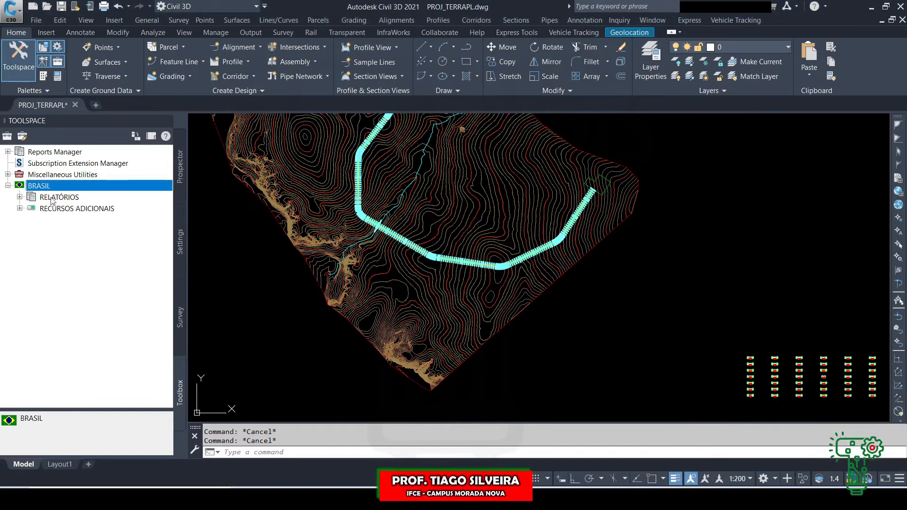
{"action": "left_click", "coordinate": [20, 197]}
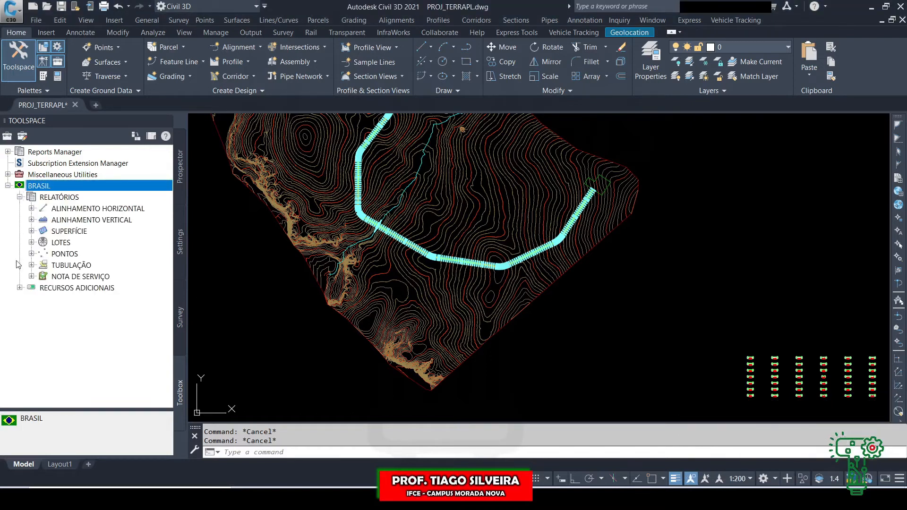
Step: Browse the corridor reports in the Reports Manager and select the Section Points Report
{"action": "left_click", "coordinate": [7, 151]}
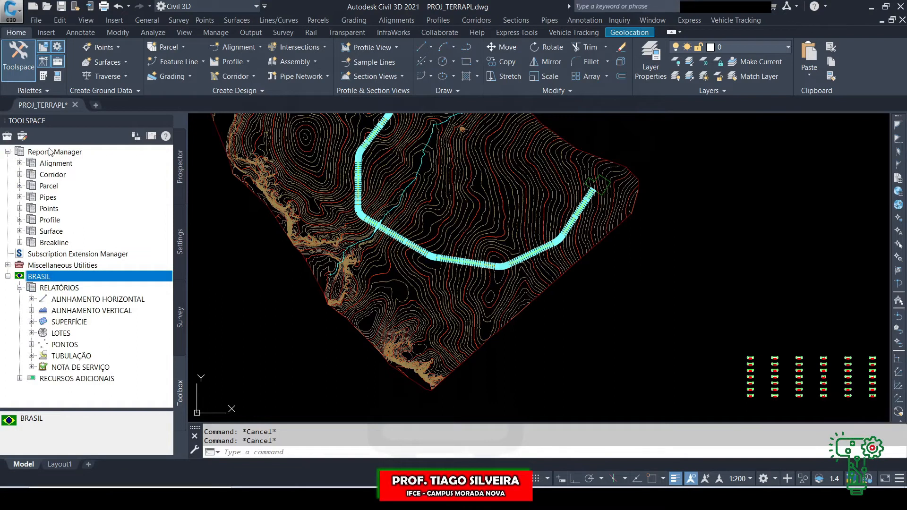
{"action": "left_click", "coordinate": [31, 154]}
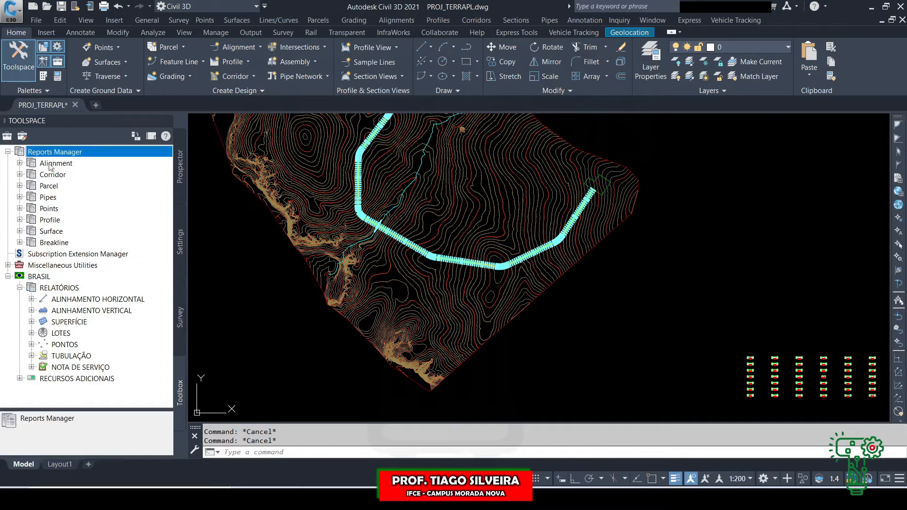
{"action": "left_click", "coordinate": [19, 174]}
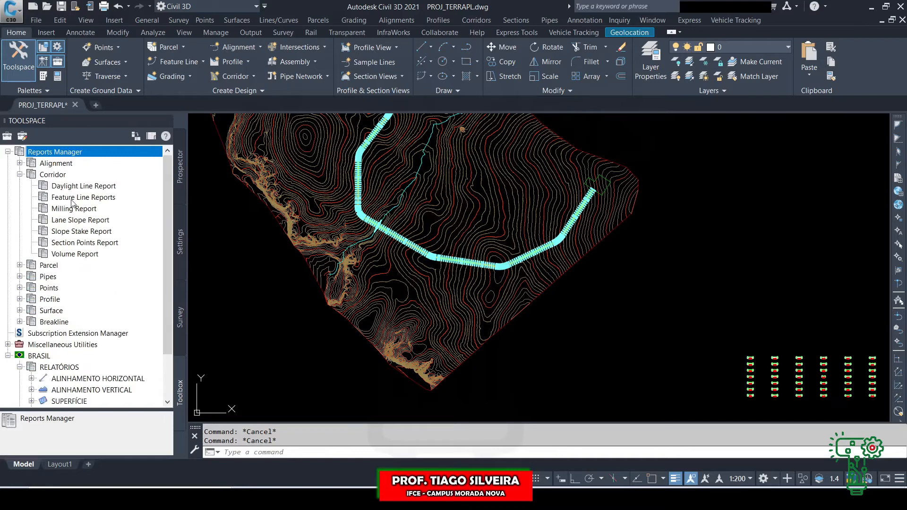
{"action": "left_click", "coordinate": [57, 199]}
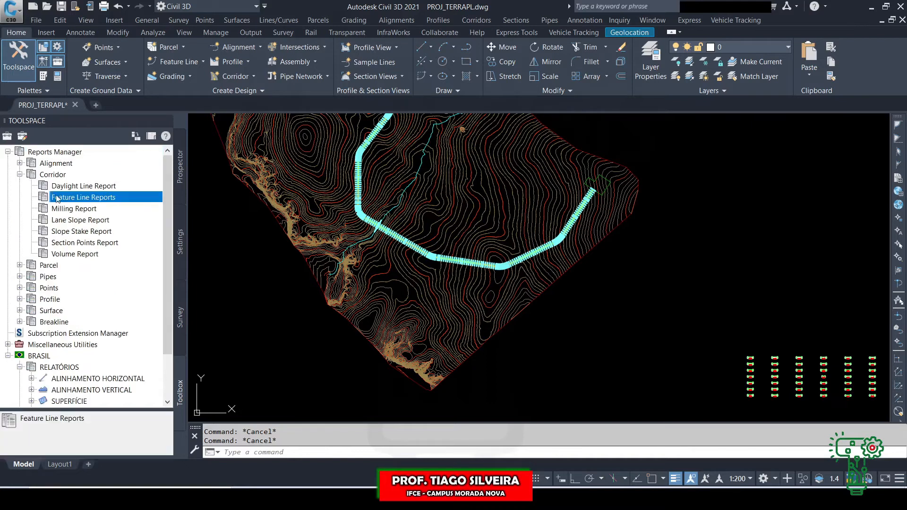
{"action": "left_click", "coordinate": [69, 224]}
{"action": "left_click", "coordinate": [66, 243]}
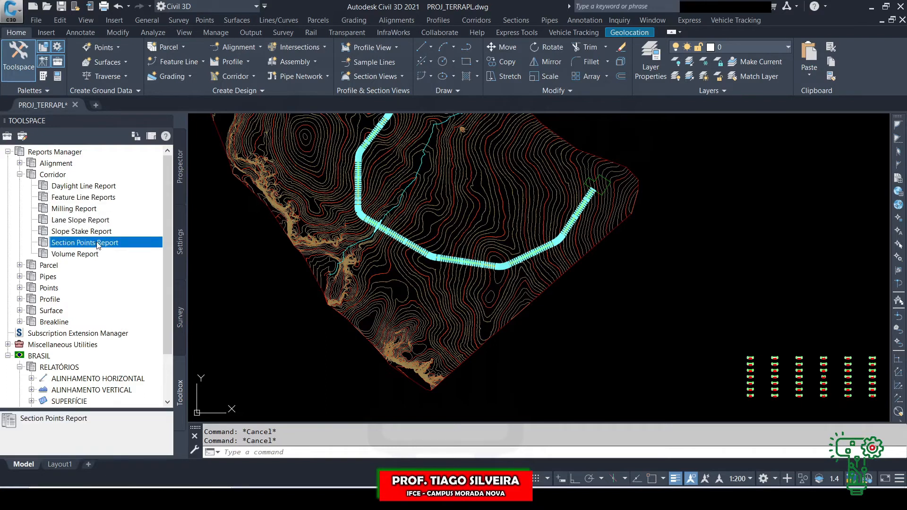
Step: Collapse the Reports Manager category and run the NOTA DE SERVIÇO report from the BRASIL reports
{"action": "left_click", "coordinate": [67, 234]}
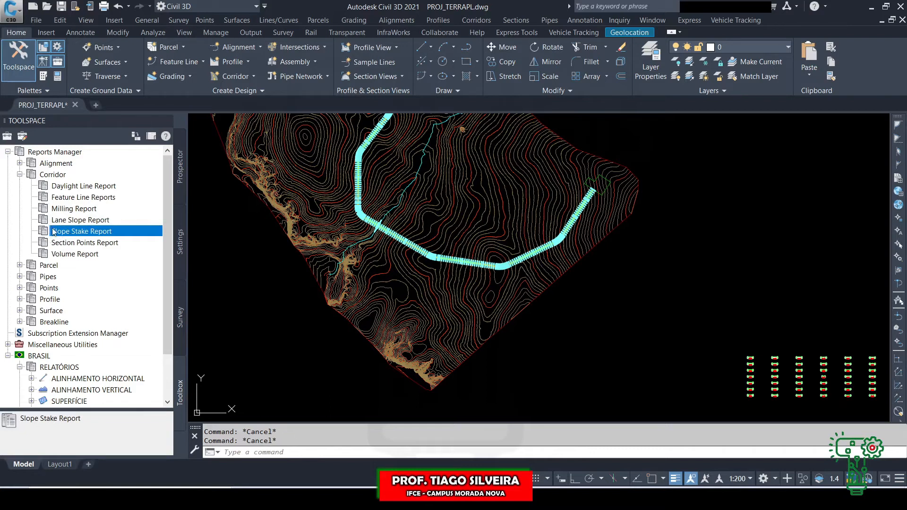
{"action": "left_click", "coordinate": [8, 152]}
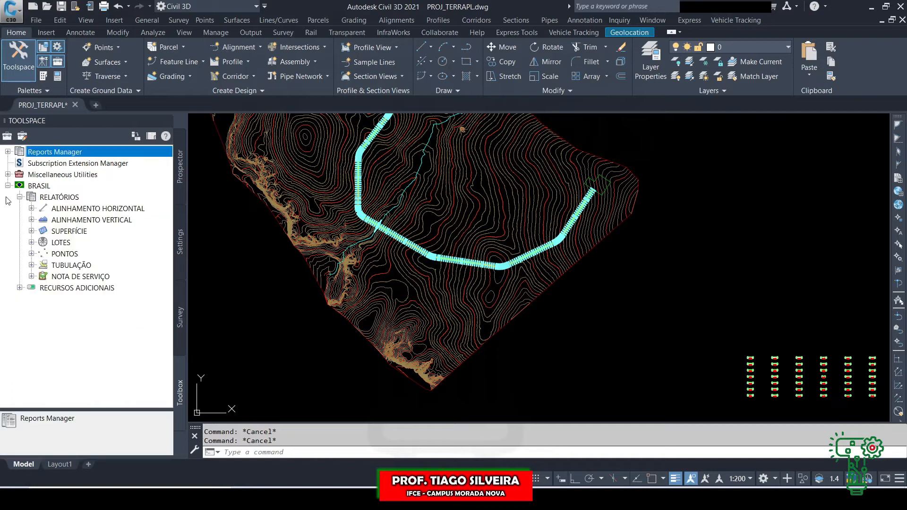
{"action": "left_click", "coordinate": [31, 276]}
{"action": "left_click", "coordinate": [71, 289]}
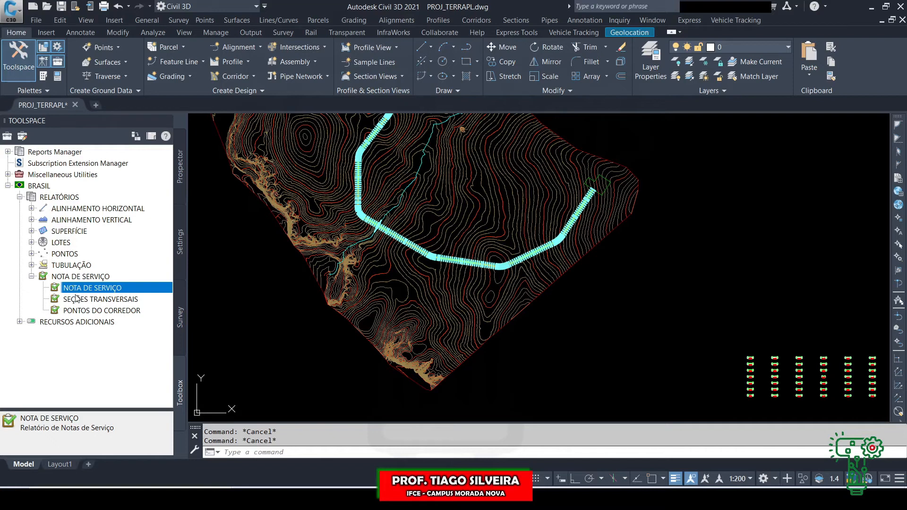
{"action": "right_click", "coordinate": [84, 292]}
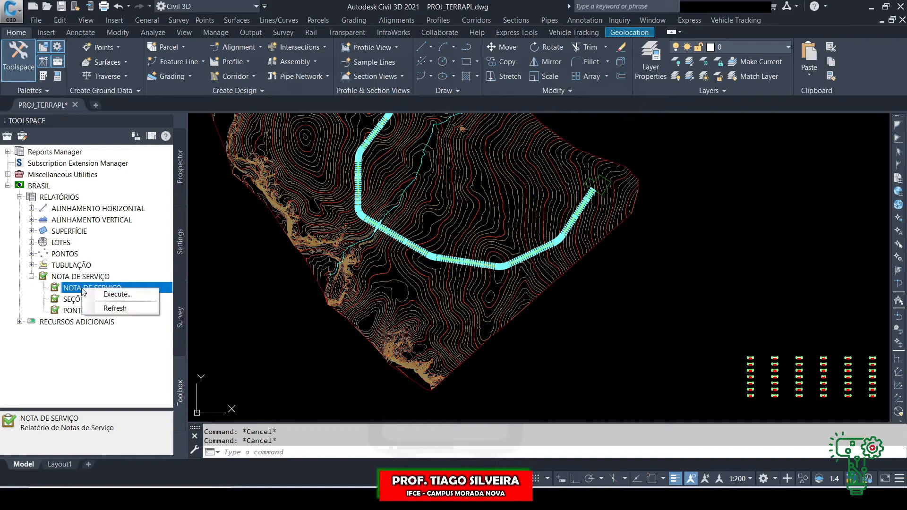
{"action": "left_click", "coordinate": [115, 295]}
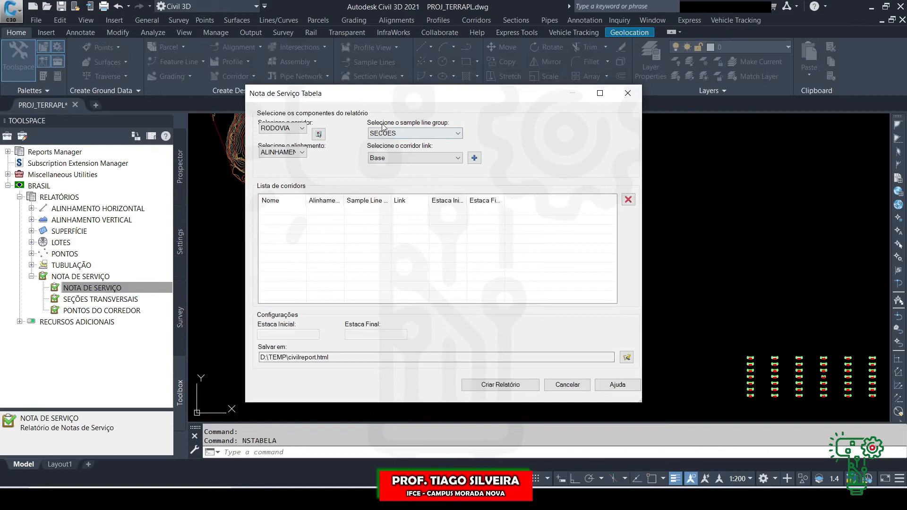
Step: Choose the RODOVIA corridor, its alignment and the SECOES sample line group as the report components
{"action": "left_click", "coordinate": [298, 129]}
{"action": "left_click", "coordinate": [282, 137]}
{"action": "left_click", "coordinate": [289, 152]}
{"action": "left_click", "coordinate": [286, 162]}
{"action": "left_click", "coordinate": [405, 133]}
{"action": "left_click", "coordinate": [404, 133]}
Step: Add the corridor to the report list with the Datum link and create the Nota de Serviço report
{"action": "left_click", "coordinate": [405, 157]}
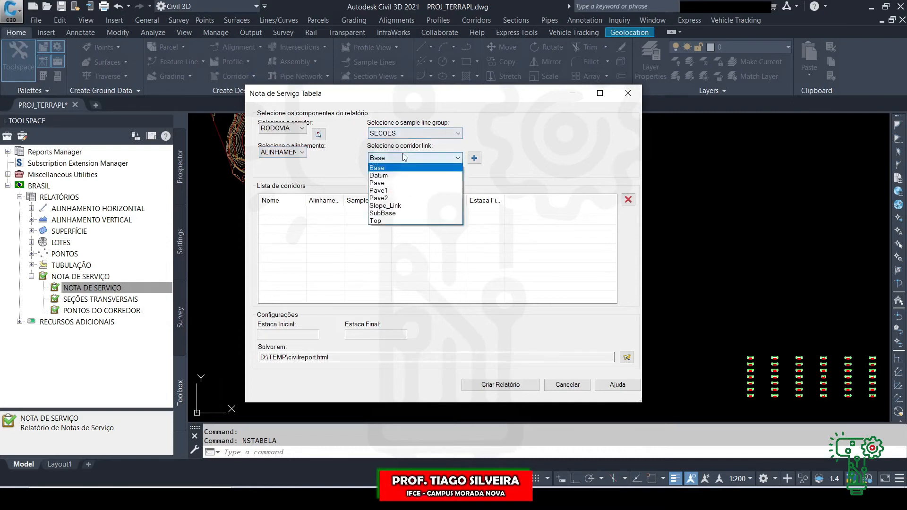
{"action": "left_click", "coordinate": [381, 177]}
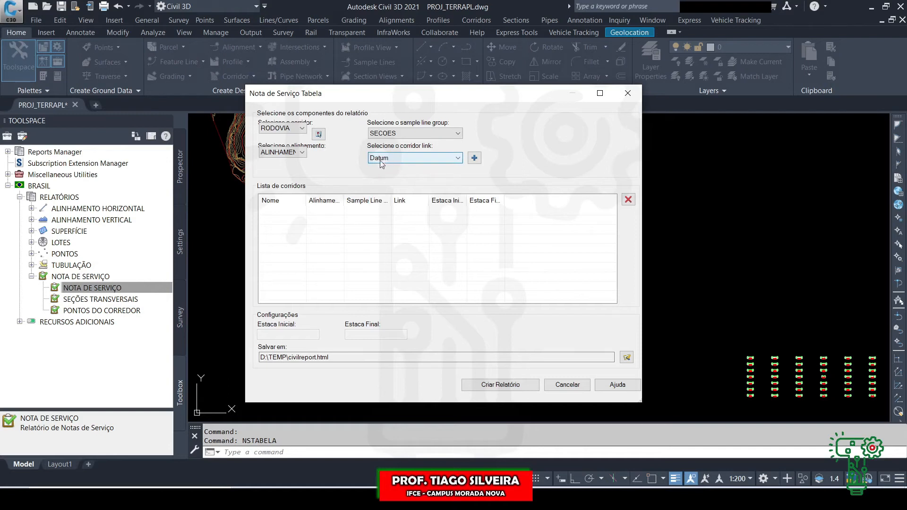
{"action": "left_click", "coordinate": [475, 159]}
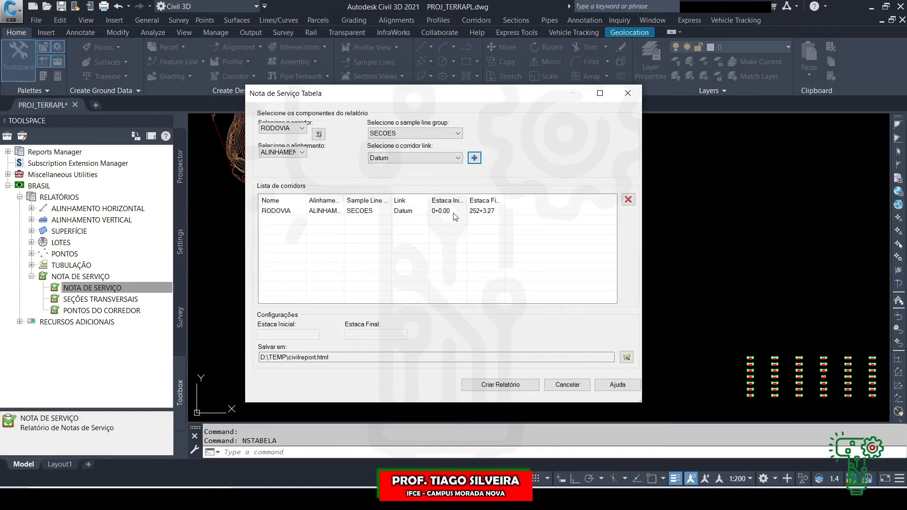
{"action": "left_click", "coordinate": [494, 387]}
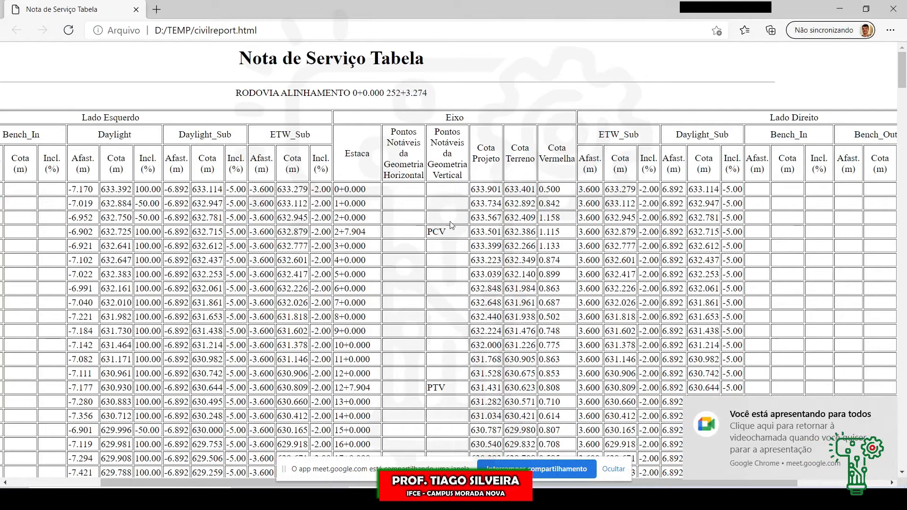
Step: Examine the report's stations, horizontal and vertical geometry points, and project, terrain and Cota Vermelha columns along the axis
{"action": "scroll", "coordinate": [453, 226], "scroll_direction": "down", "scroll_amount": 5}
{"action": "scroll", "coordinate": [451, 231], "scroll_direction": "up", "scroll_amount": 5}
{"action": "scroll", "coordinate": [459, 236], "scroll_direction": "down", "scroll_amount": 2}
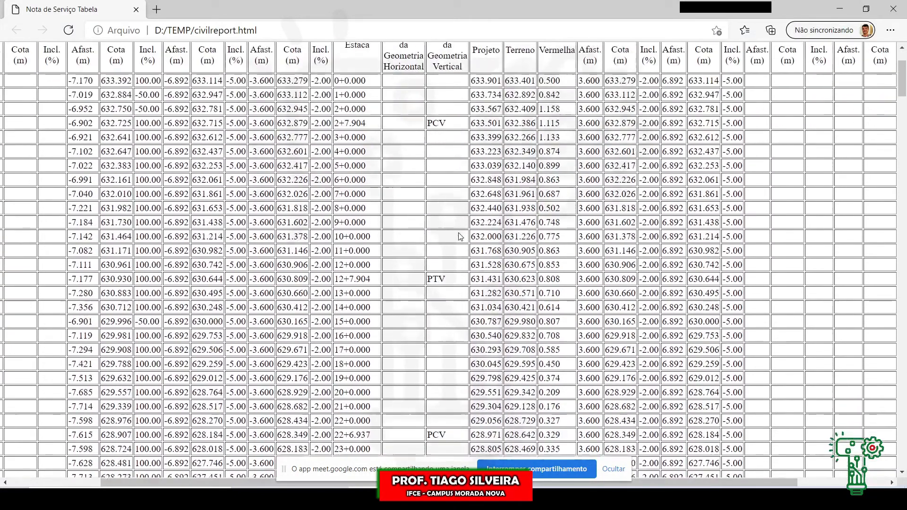
{"action": "scroll", "coordinate": [458, 236], "scroll_direction": "down", "scroll_amount": 2}
{"action": "scroll", "coordinate": [406, 118], "scroll_direction": "down", "scroll_amount": 8}
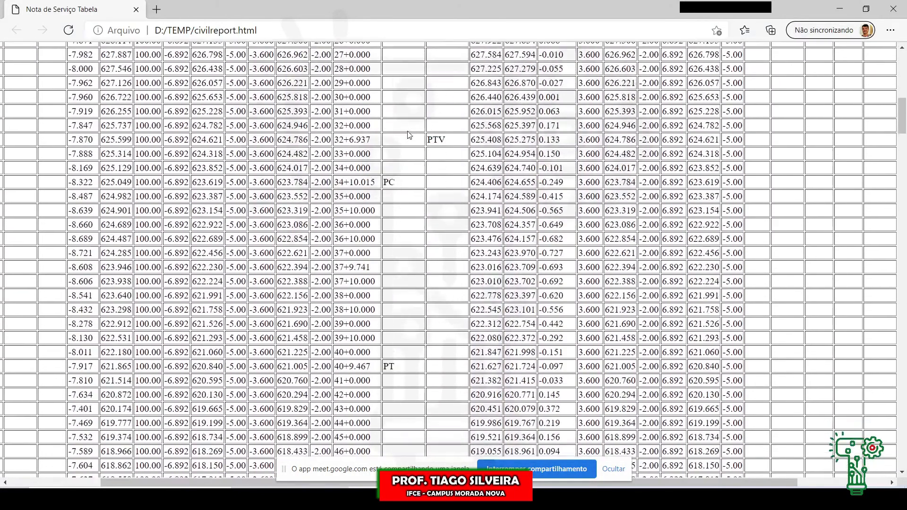
{"action": "scroll", "coordinate": [410, 135], "scroll_direction": "down", "scroll_amount": 2}
{"action": "scroll", "coordinate": [425, 212], "scroll_direction": "up", "scroll_amount": 6}
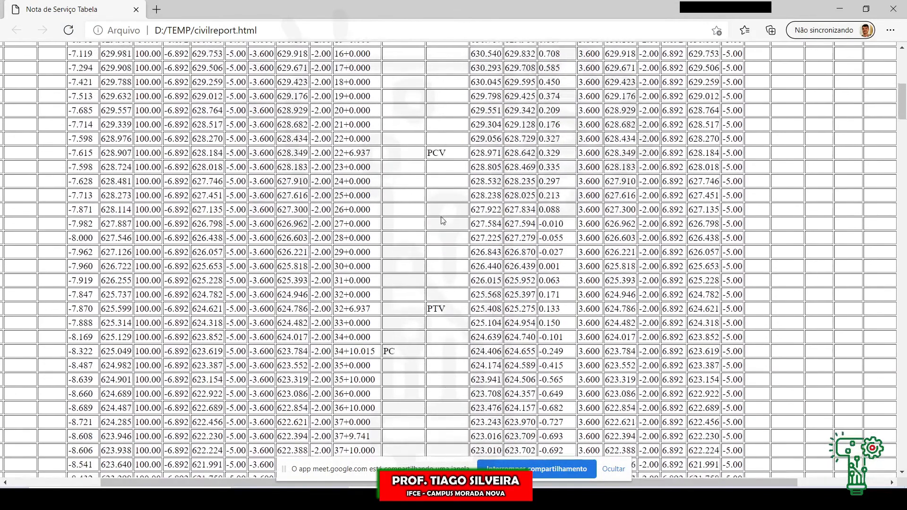
{"action": "scroll", "coordinate": [442, 221], "scroll_direction": "up", "scroll_amount": 8}
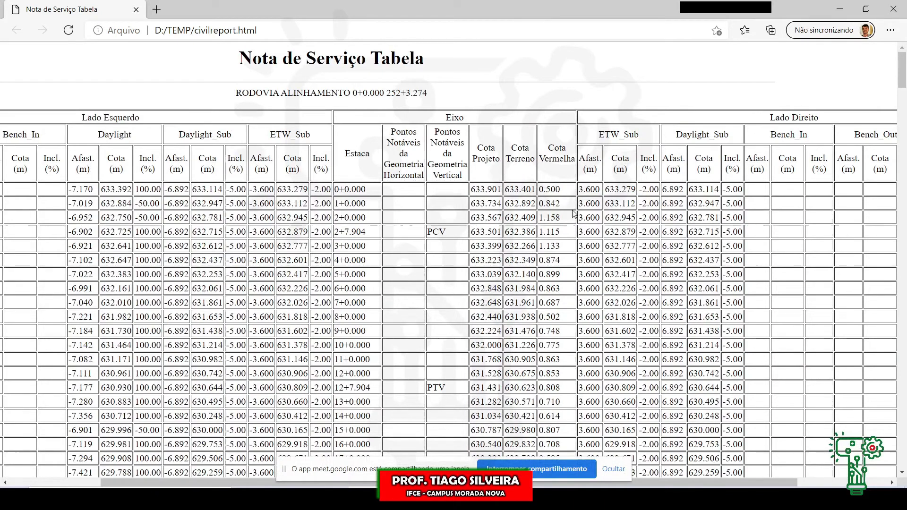
{"action": "scroll", "coordinate": [571, 191], "scroll_direction": "down", "scroll_amount": 5}
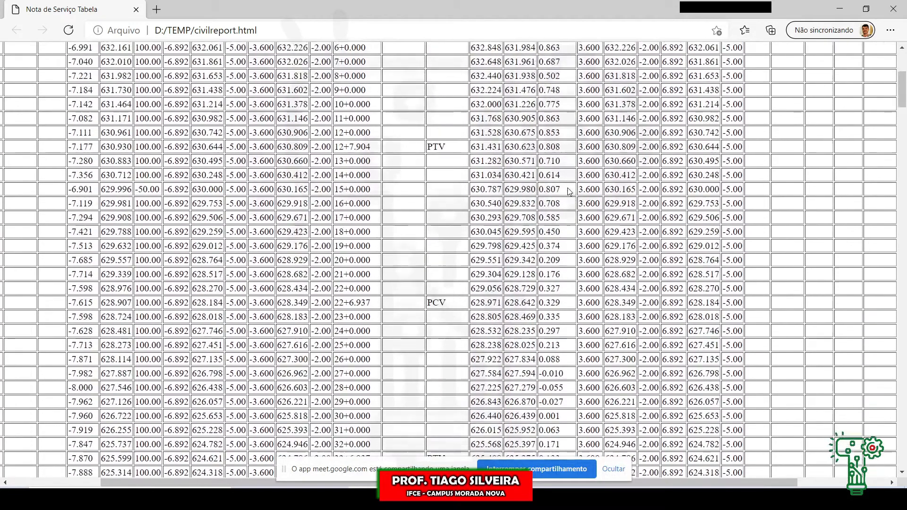
{"action": "scroll", "coordinate": [237, 156], "scroll_direction": "up", "scroll_amount": 5}
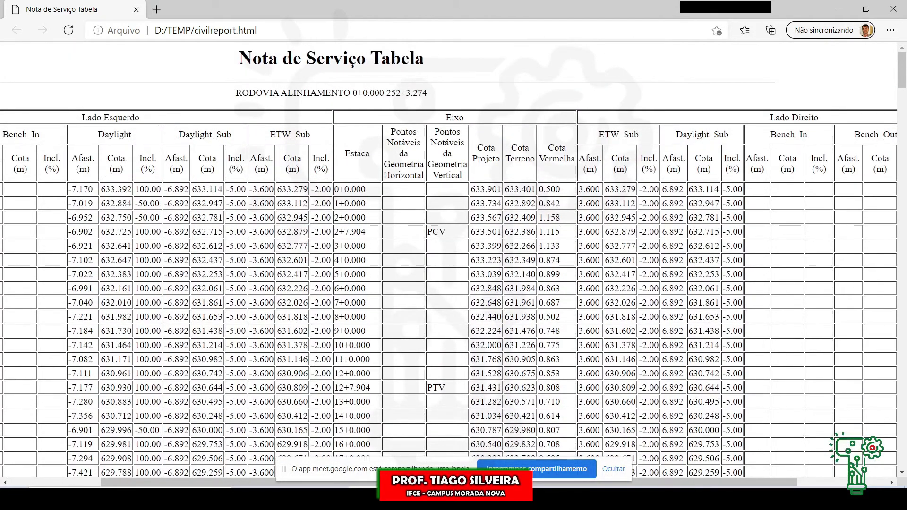
Step: Read the Lado Direito offsets, elevations and slopes for ETW_Sub, Daylight_Sub and Daylight at station 0+0.000
{"action": "left_click_drag", "start_coordinate": [680, 483], "coordinate": [579, 485]}
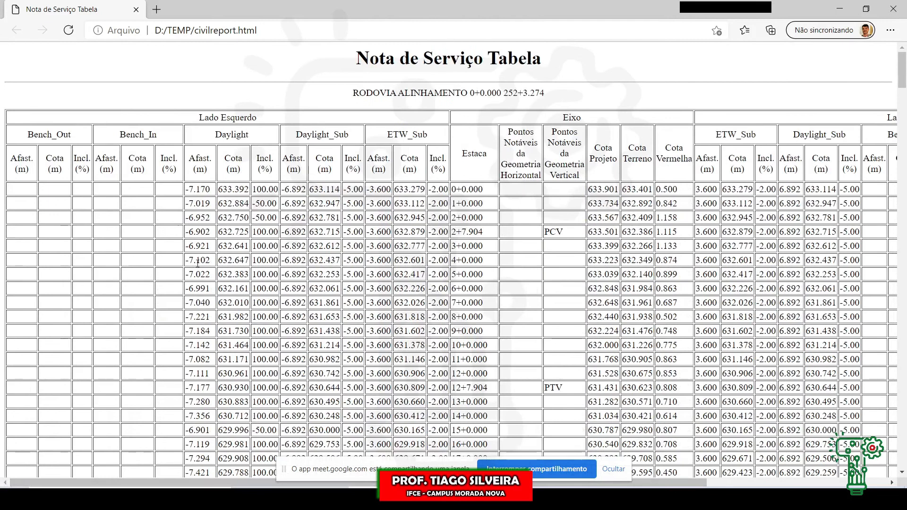
{"action": "left_click_drag", "start_coordinate": [688, 482], "coordinate": [869, 482]}
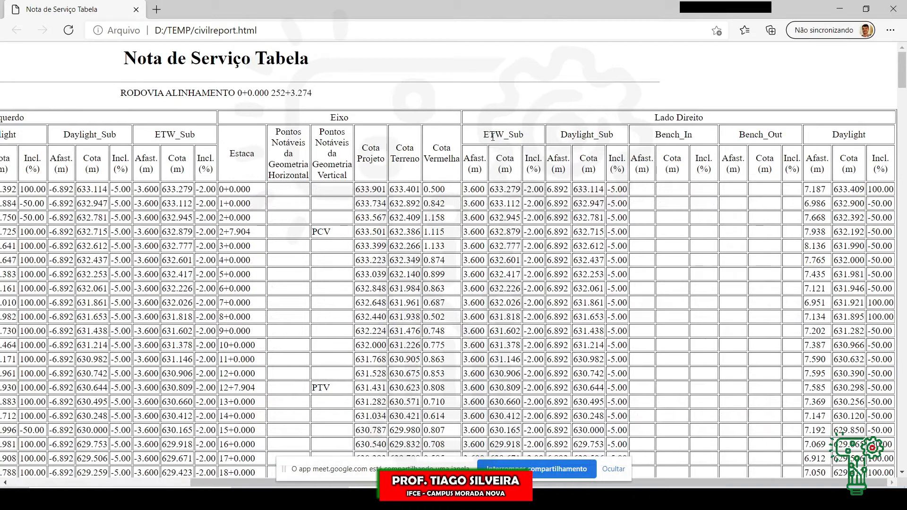
{"action": "double_click", "coordinate": [468, 190]}
{"action": "left_click_drag", "start_coordinate": [492, 193], "coordinate": [550, 190]}
{"action": "left_click", "coordinate": [531, 192]}
{"action": "left_click_drag", "start_coordinate": [547, 190], "coordinate": [633, 194]}
{"action": "left_click", "coordinate": [545, 195]}
{"action": "double_click", "coordinate": [549, 189]}
{"action": "left_click", "coordinate": [585, 192]}
{"action": "double_click", "coordinate": [575, 189]}
{"action": "left_click_drag", "start_coordinate": [609, 189], "coordinate": [624, 190]}
{"action": "left_click", "coordinate": [607, 189]}
{"action": "left_click_drag", "start_coordinate": [807, 189], "coordinate": [894, 189]}
{"action": "left_click", "coordinate": [857, 204]}
Step: Scan the Lado Esquerdo columns through the stations for bench entries, then return to the start of the report
{"action": "left_click_drag", "start_coordinate": [705, 482], "coordinate": [500, 482]}
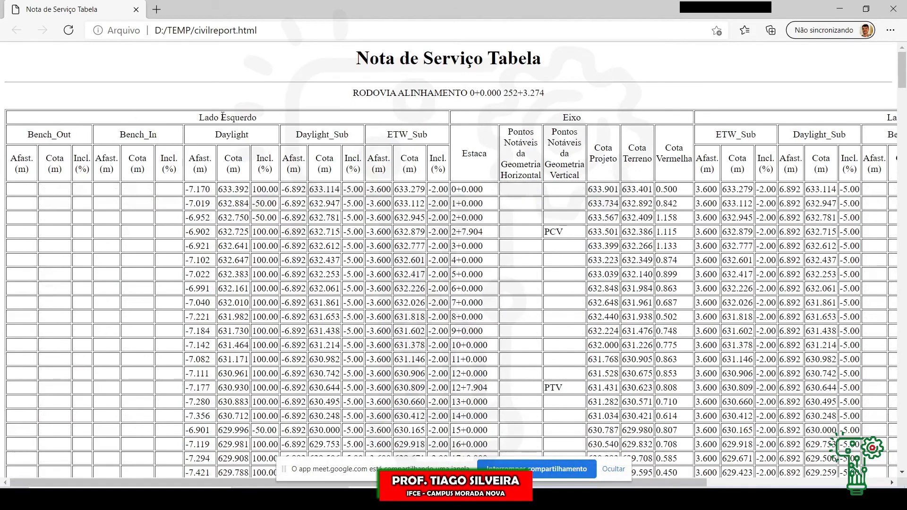
{"action": "scroll", "coordinate": [221, 176], "scroll_direction": "down", "scroll_amount": 20}
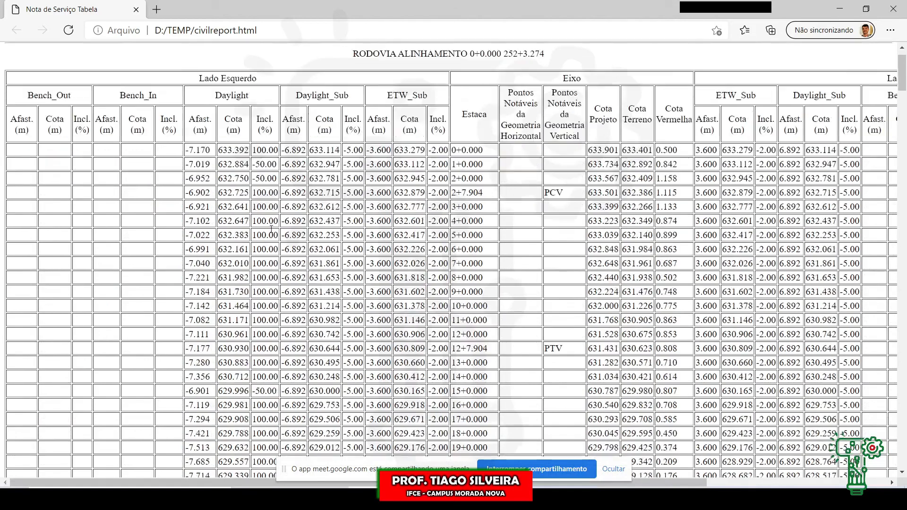
{"action": "scroll", "coordinate": [252, 249], "scroll_direction": "down", "scroll_amount": 15}
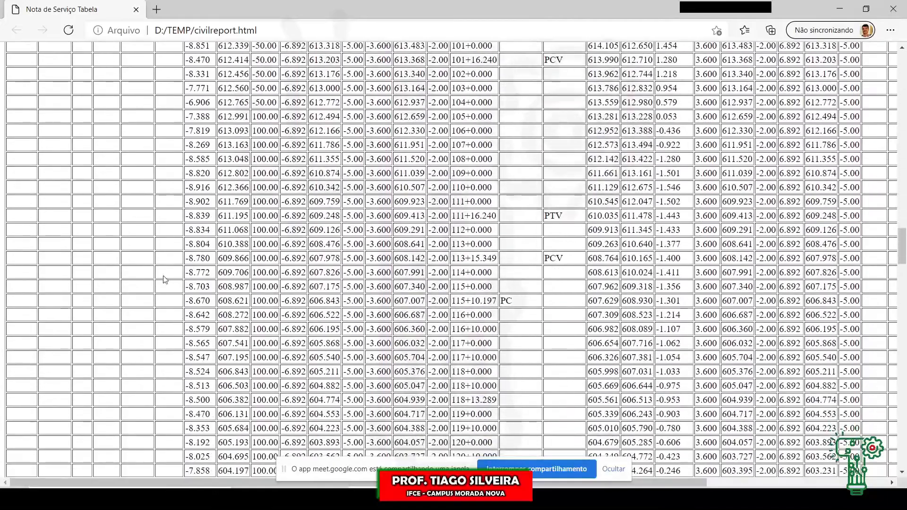
{"action": "scroll", "coordinate": [263, 252], "scroll_direction": "down", "scroll_amount": 20}
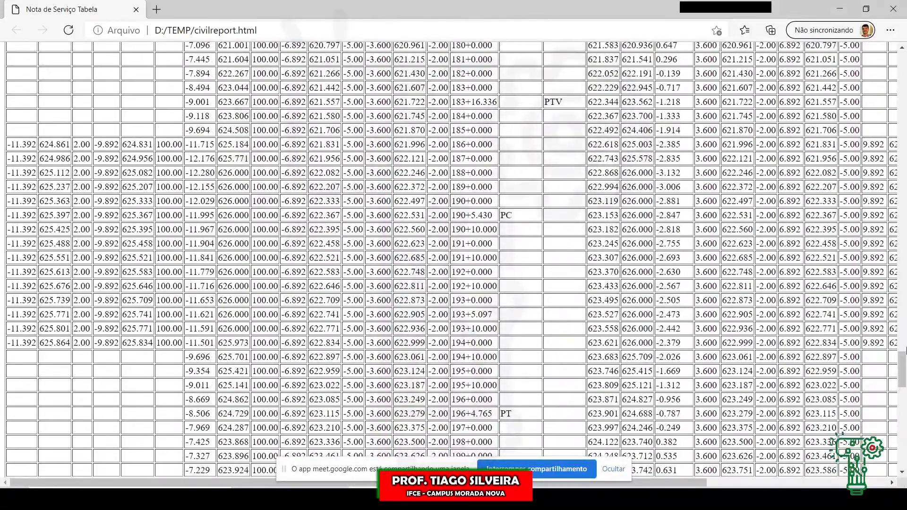
{"action": "scroll", "coordinate": [904, 359], "scroll_direction": "up", "scroll_amount": 1}
{"action": "left_click_drag", "start_coordinate": [905, 359], "coordinate": [903, 58]}
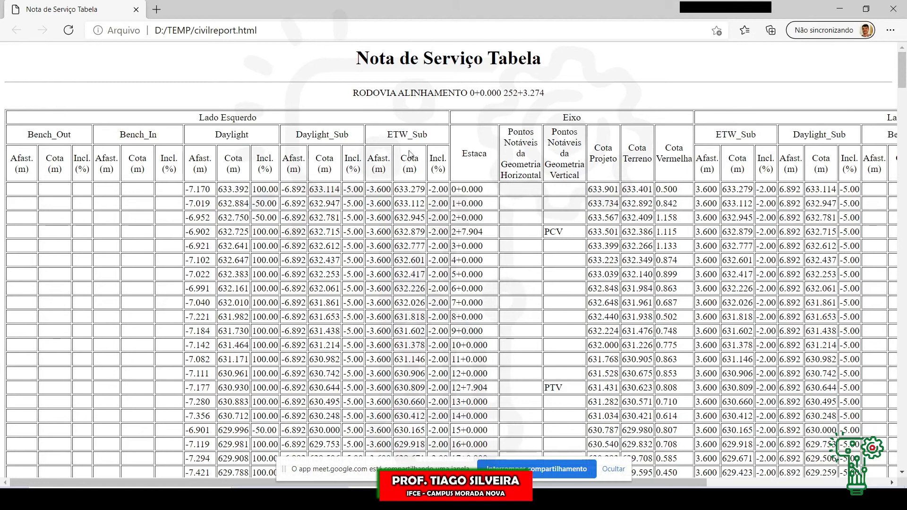
Step: Read the Lado Esquerdo offsets and elevations for ETW_Sub, Daylight_Sub and Daylight at station 0+0.000
{"action": "left_click_drag", "start_coordinate": [430, 133], "coordinate": [374, 130]}
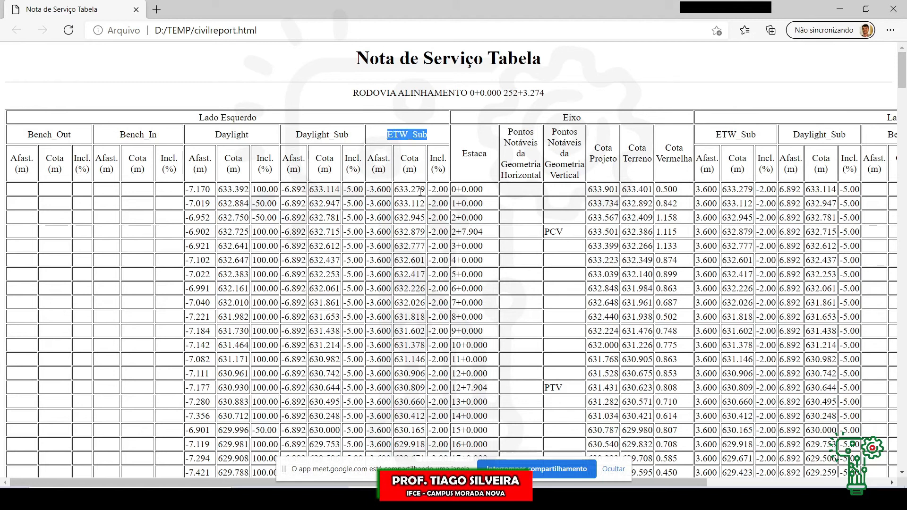
{"action": "left_click_drag", "start_coordinate": [368, 189], "coordinate": [389, 189]}
{"action": "left_click", "coordinate": [368, 193]}
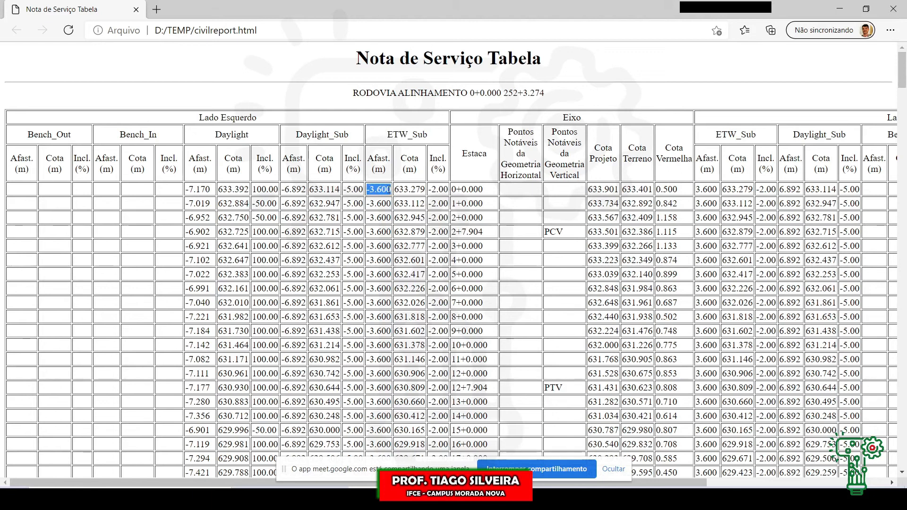
{"action": "left_click", "coordinate": [368, 184]}
{"action": "left_click_drag", "start_coordinate": [295, 134], "coordinate": [350, 132]}
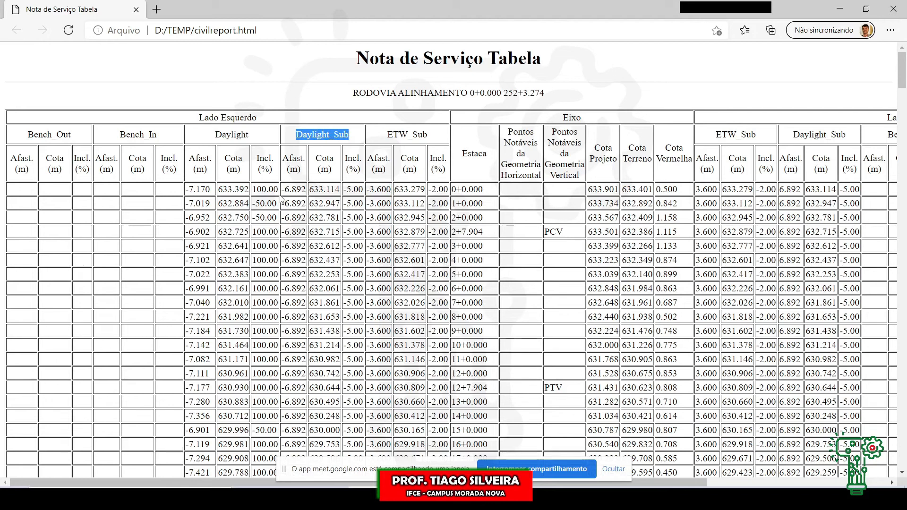
{"action": "left_click_drag", "start_coordinate": [283, 190], "coordinate": [306, 190]}
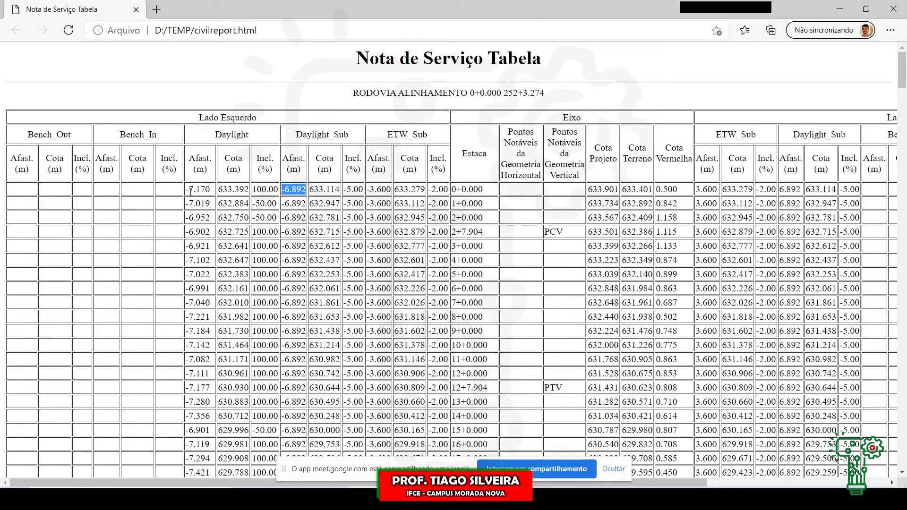
{"action": "left_click_drag", "start_coordinate": [310, 189], "coordinate": [340, 189]}
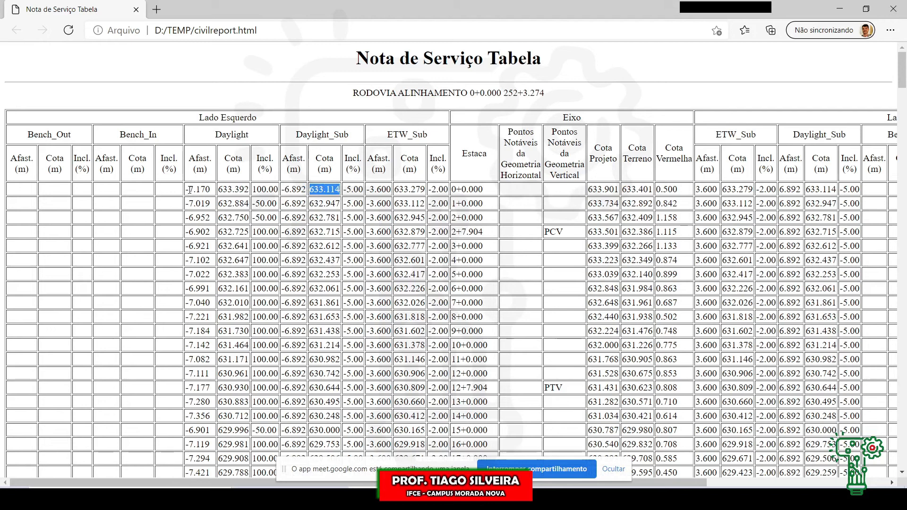
{"action": "left_click_drag", "start_coordinate": [186, 189], "coordinate": [212, 191]}
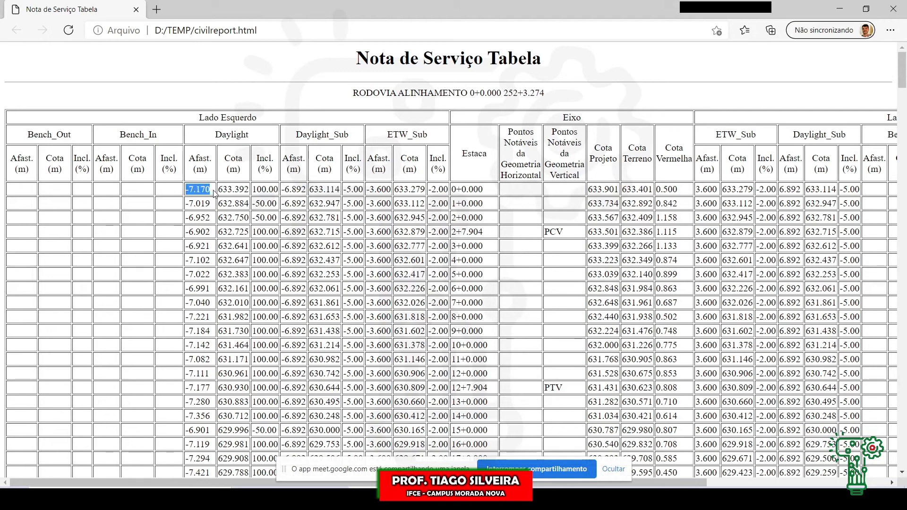
{"action": "left_click_drag", "start_coordinate": [218, 190], "coordinate": [252, 191]}
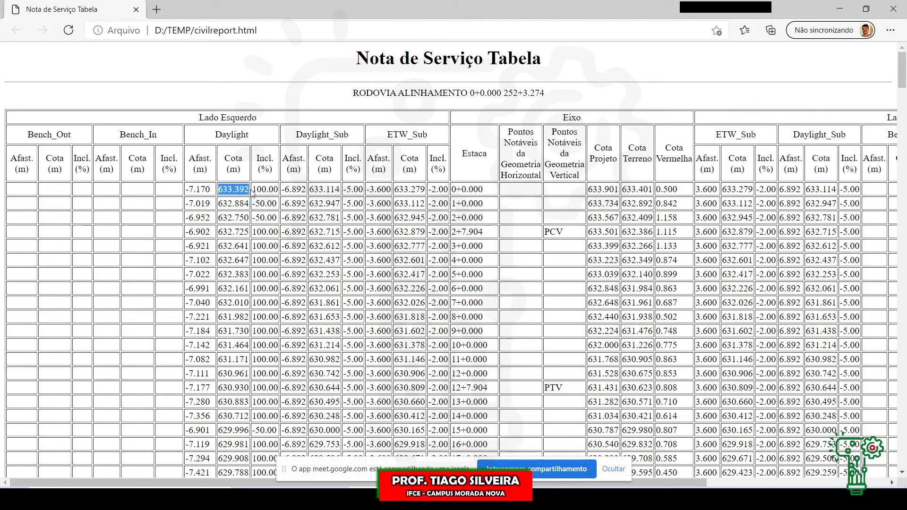
{"action": "left_click_drag", "start_coordinate": [228, 231], "coordinate": [230, 231]}
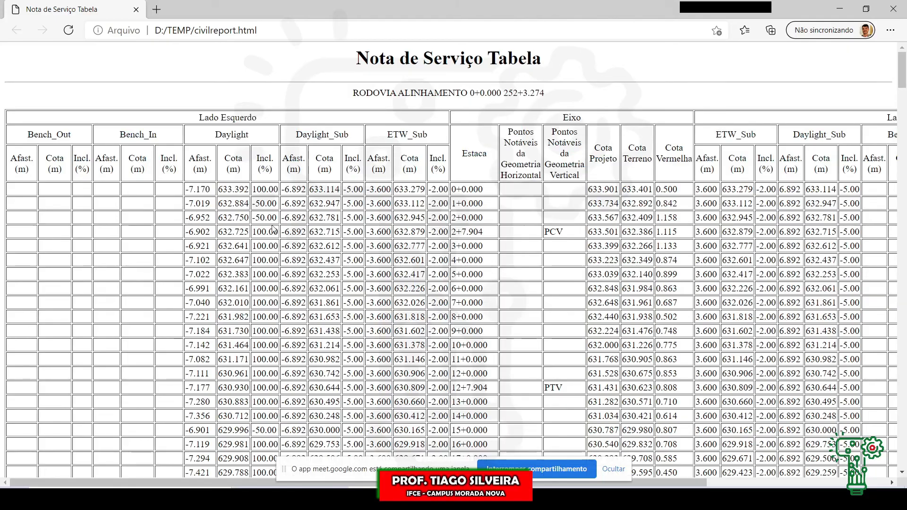
Step: Check the Bench_In and Bench_Out columns again near stations 186 to 194
{"action": "scroll", "coordinate": [273, 230], "scroll_direction": "down", "scroll_amount": 20}
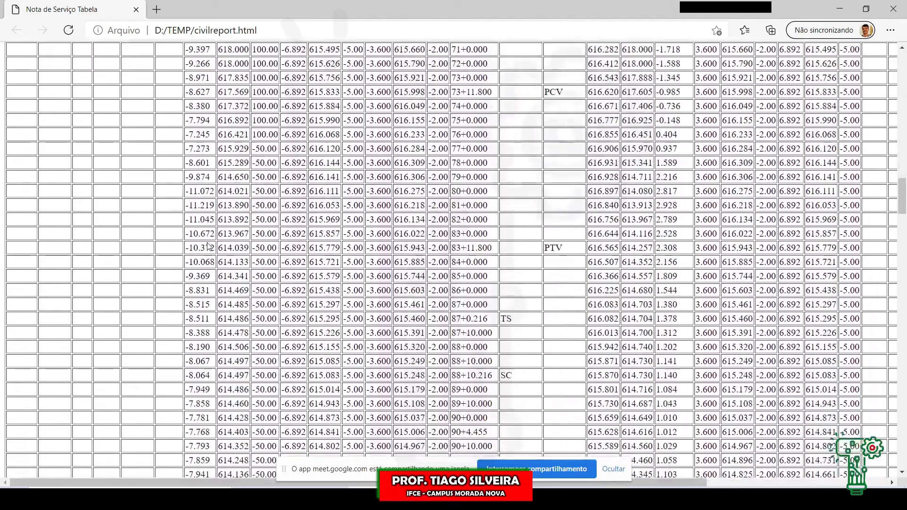
{"action": "scroll", "coordinate": [208, 246], "scroll_direction": "down", "scroll_amount": 20}
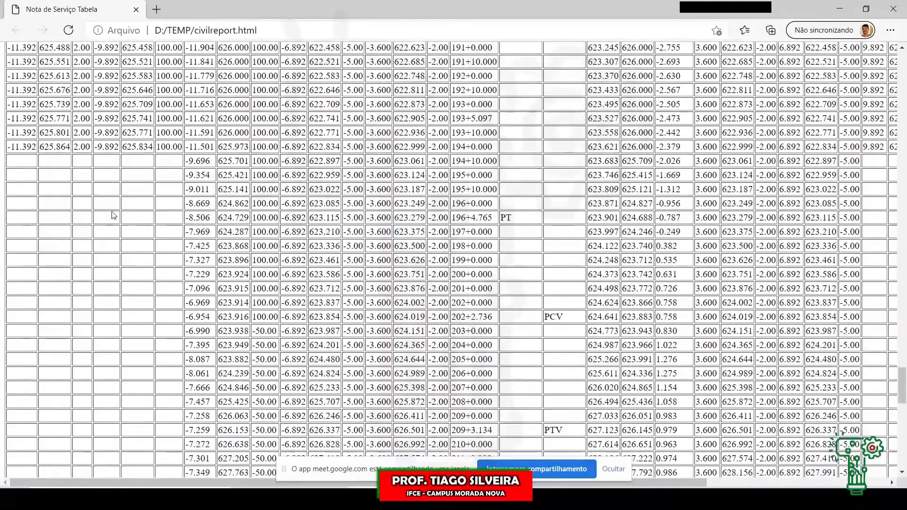
{"action": "scroll", "coordinate": [114, 215], "scroll_direction": "up", "scroll_amount": 4}
Step: Switch back to Civil 3D, close the Nota de Serviço Tabela dialog and inspect the valley in the profile view
{"action": "left_click", "coordinate": [395, 499]}
{"action": "left_click", "coordinate": [570, 389]}
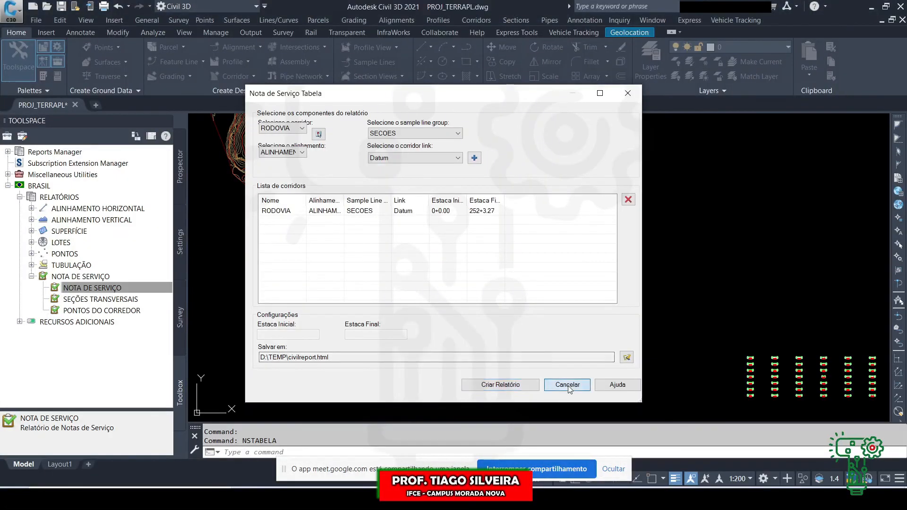
{"action": "scroll", "coordinate": [383, 260], "scroll_direction": "down", "scroll_amount": 6}
{"action": "scroll", "coordinate": [554, 185], "scroll_direction": "up", "scroll_amount": 4}
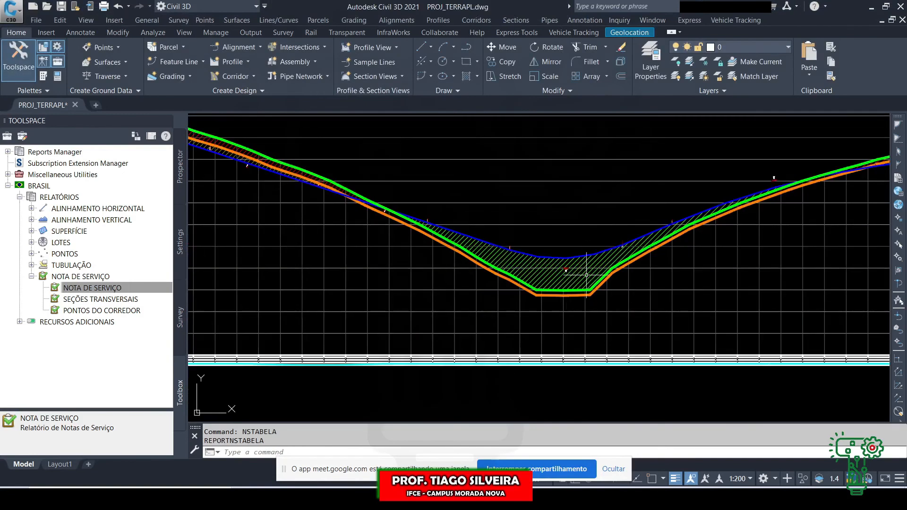
{"action": "scroll", "coordinate": [586, 274], "scroll_direction": "down", "scroll_amount": 6}
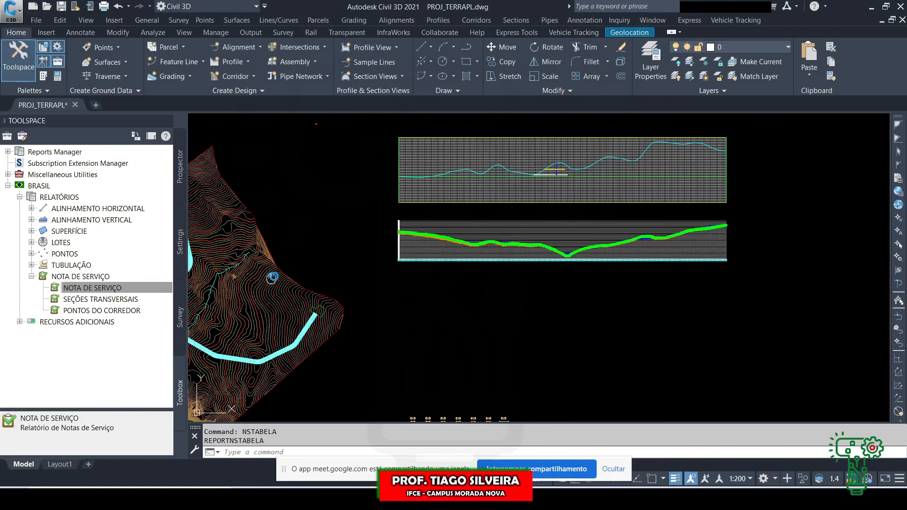
{"action": "middle_click_drag", "start_coordinate": [272, 279], "coordinate": [331, 264]}
{"action": "left_click", "coordinate": [182, 194]}
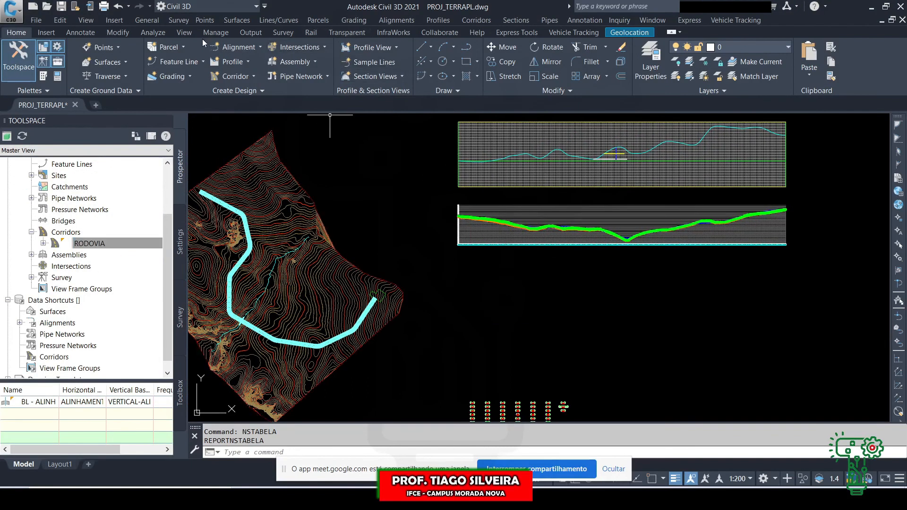
{"action": "left_click", "coordinate": [152, 32]}
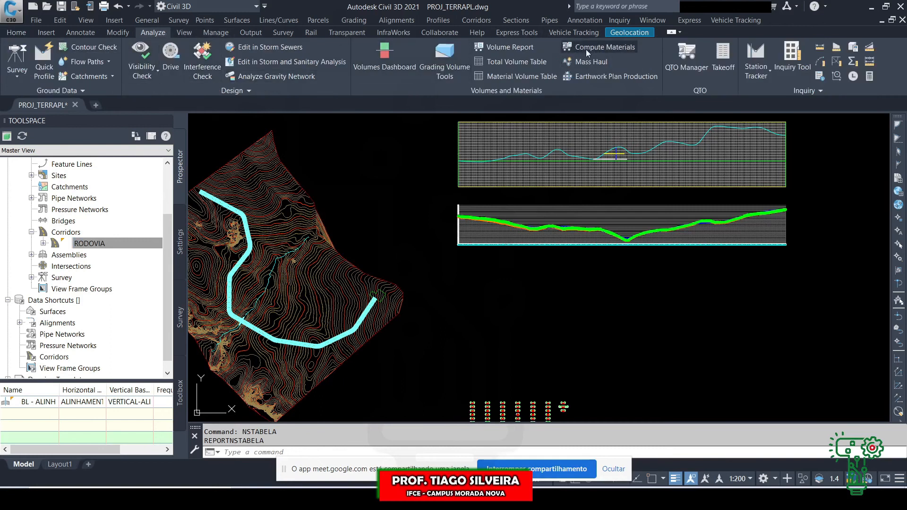
{"action": "left_click", "coordinate": [599, 47]}
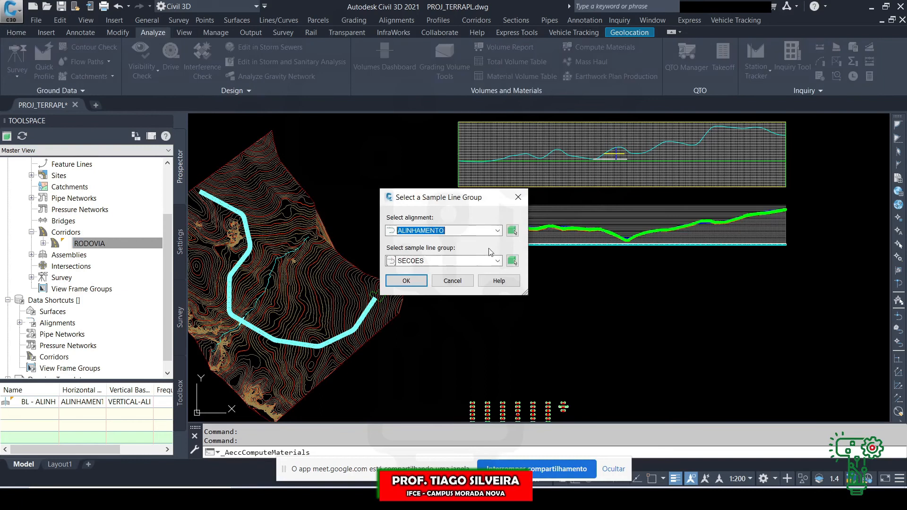
{"action": "left_click", "coordinate": [453, 281]}
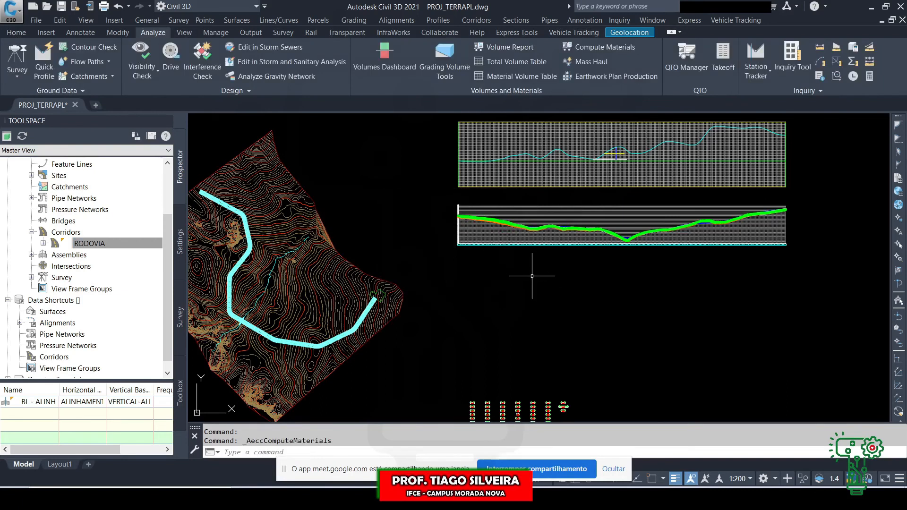
Step: Switch to the Nota de Serviço Tabela report in the browser, review it back at its first stations and close it
{"action": "left_click", "coordinate": [447, 499]}
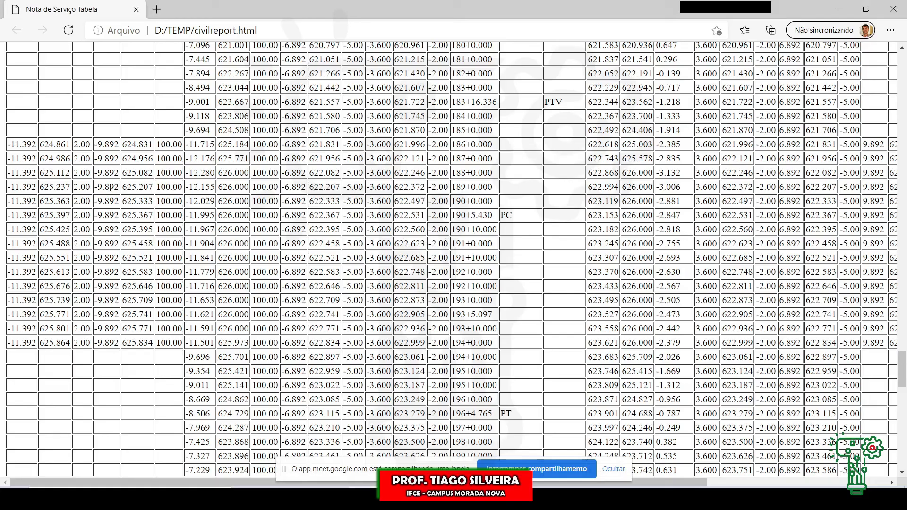
{"action": "scroll", "coordinate": [338, 211], "scroll_direction": "up", "scroll_amount": 20}
{"action": "scroll", "coordinate": [337, 211], "scroll_direction": "up", "scroll_amount": 20}
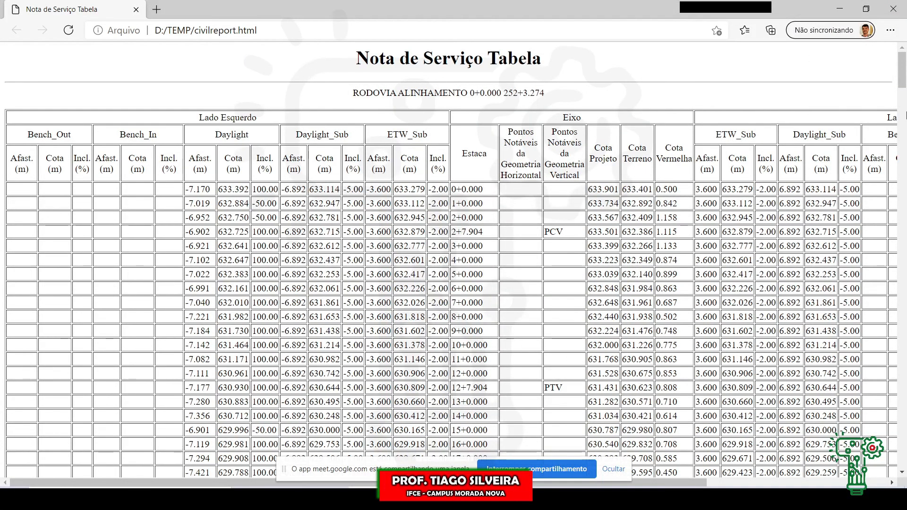
{"action": "left_click", "coordinate": [893, 8]}
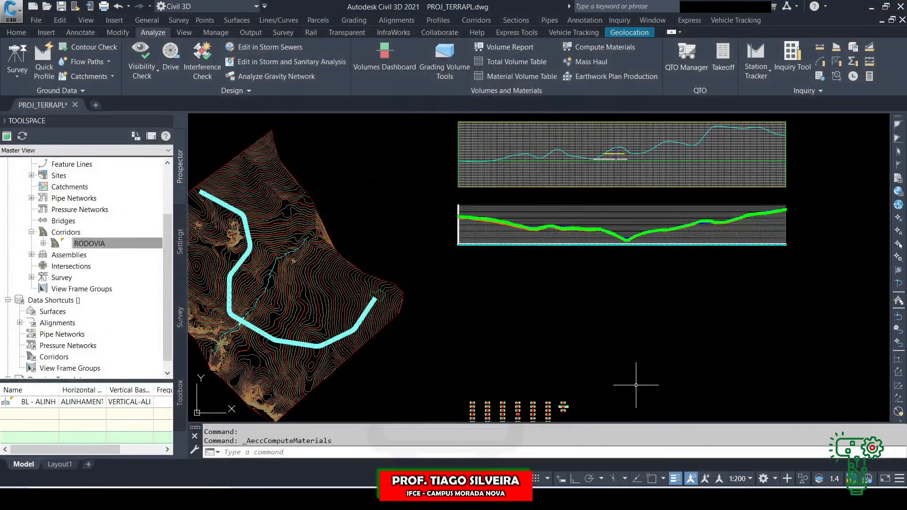